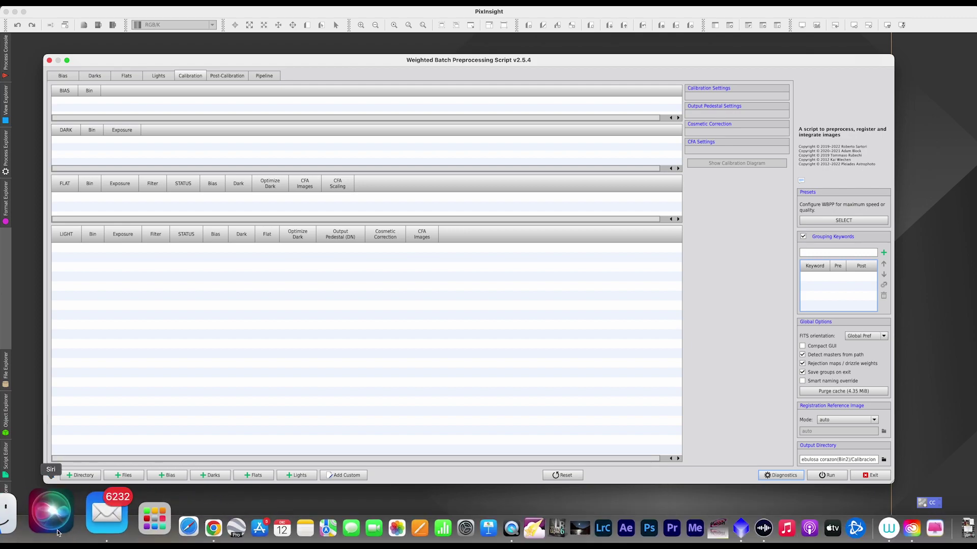
# Switch to Finder and browse the dated session folders inside the Nebulosa corazon(Bin2) IC1805 folder.
pyautogui.click(23, 515)
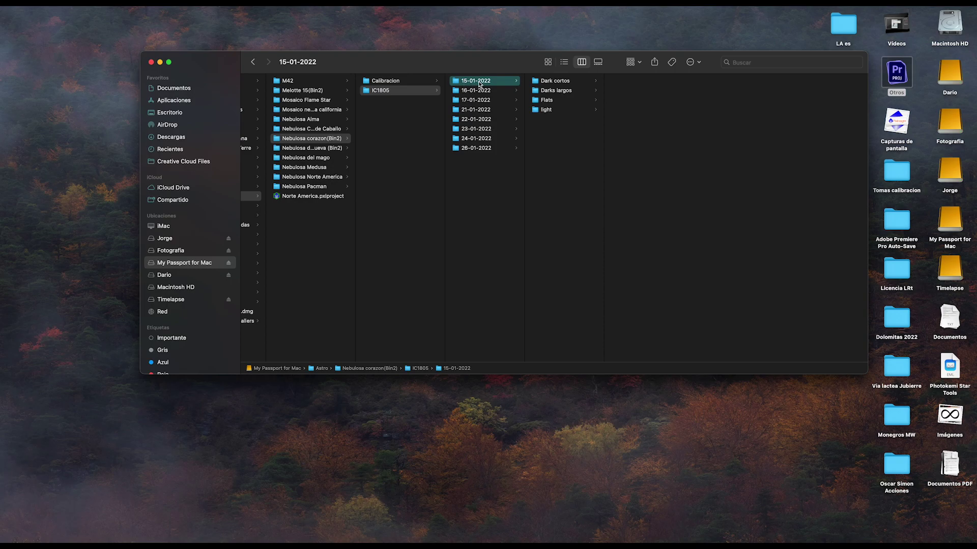
pyautogui.click(547, 111)
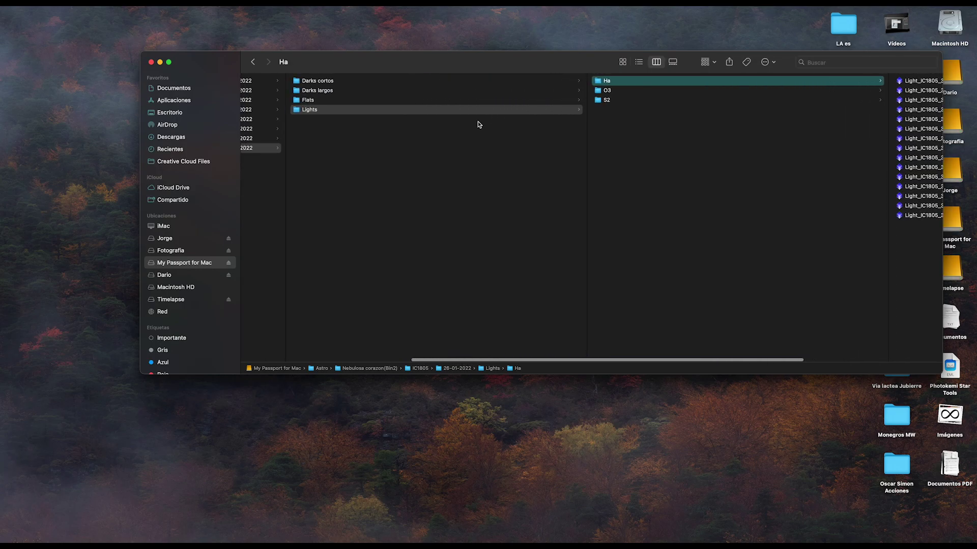
pyautogui.hscroll(-3, 477, 125)
pyautogui.hscroll(-5, 478, 124)
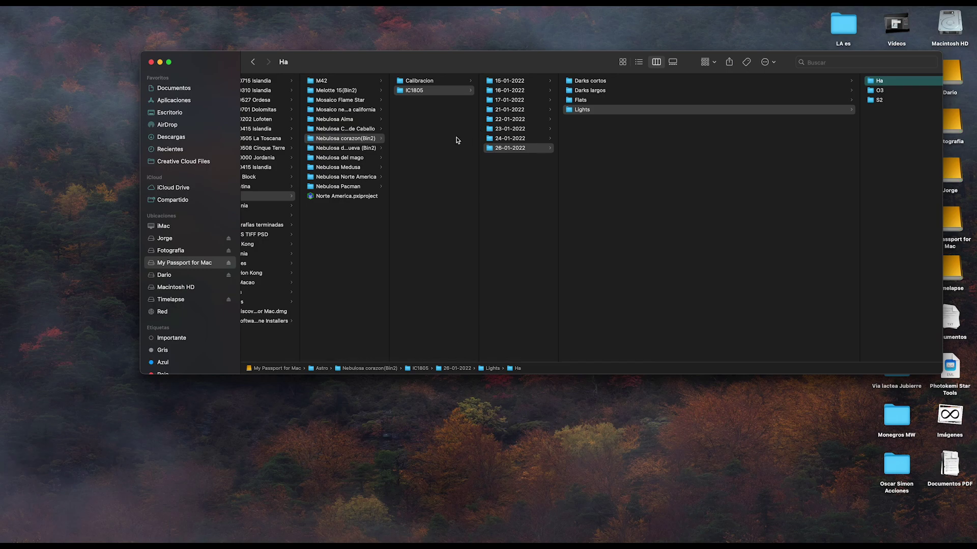
pyautogui.hscroll(-2, 456, 140)
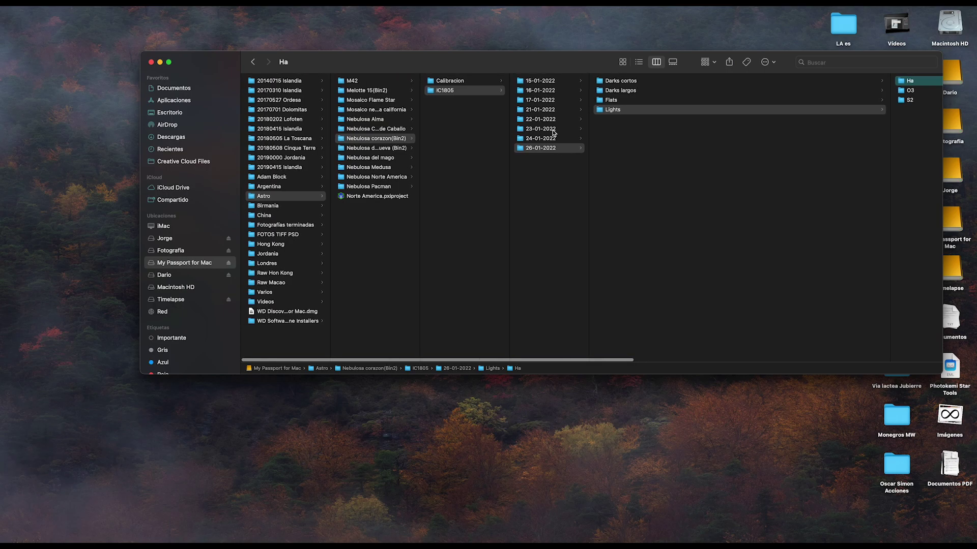
pyautogui.click(437, 92)
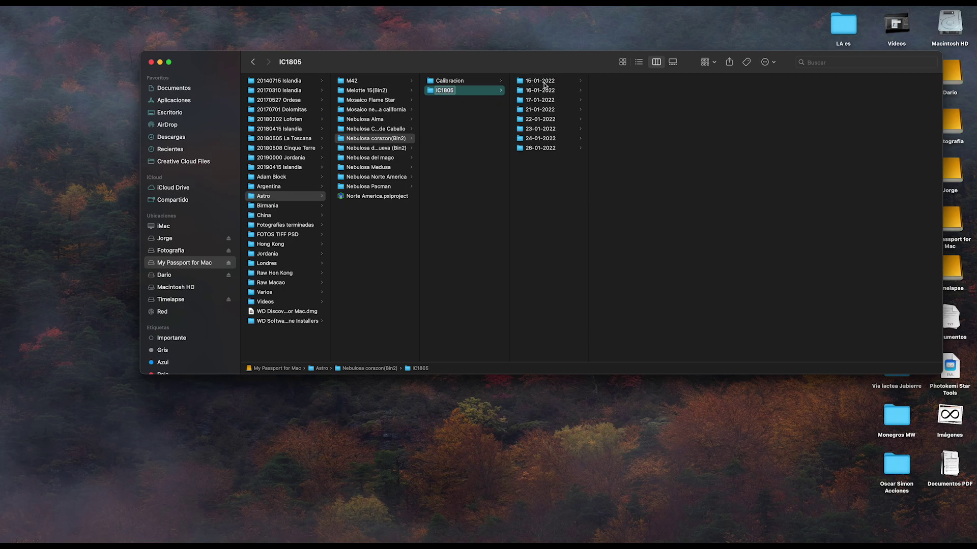
# Examine the light, Flats, Darks largos and Dark cortos subfolders of the 15-01-2022 session folder.
pyautogui.click(543, 85)
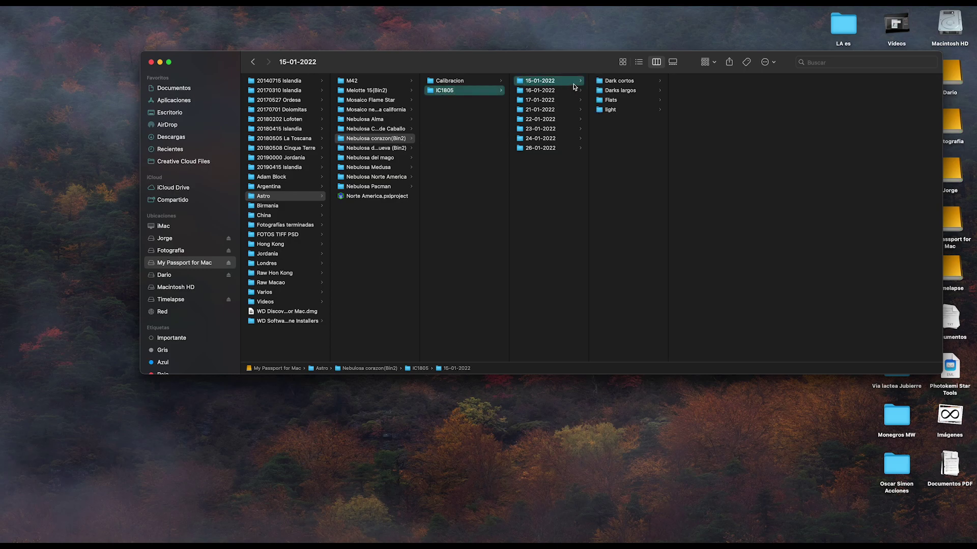
pyautogui.click(611, 111)
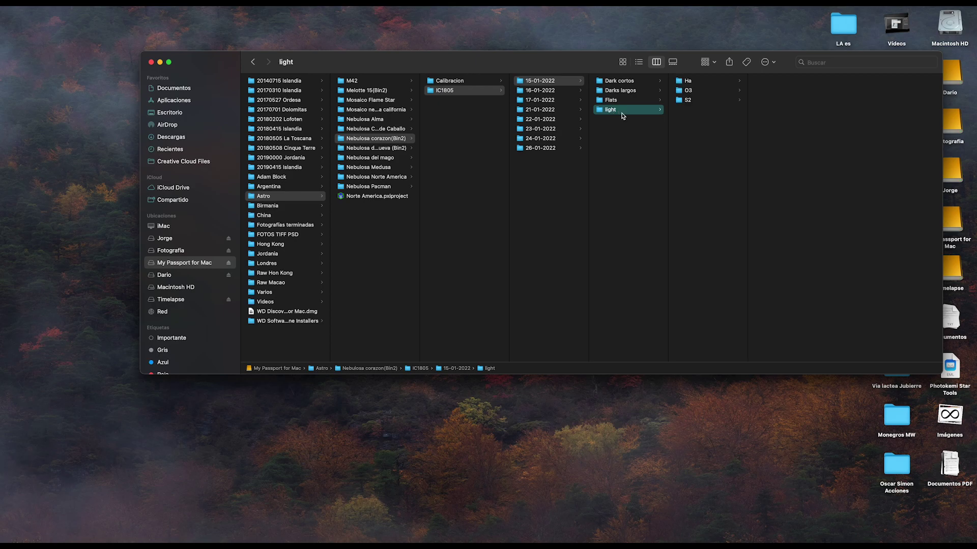
pyautogui.click(631, 101)
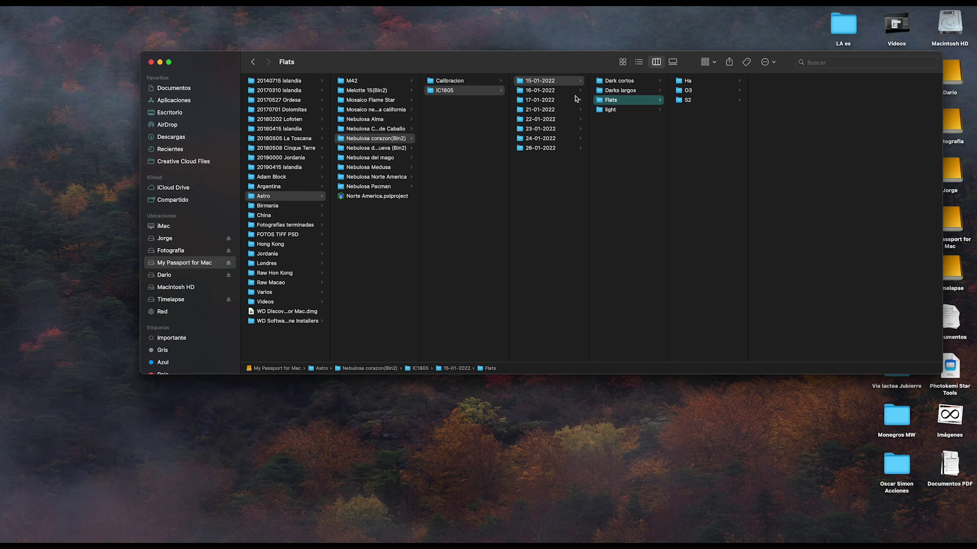
pyautogui.click(633, 92)
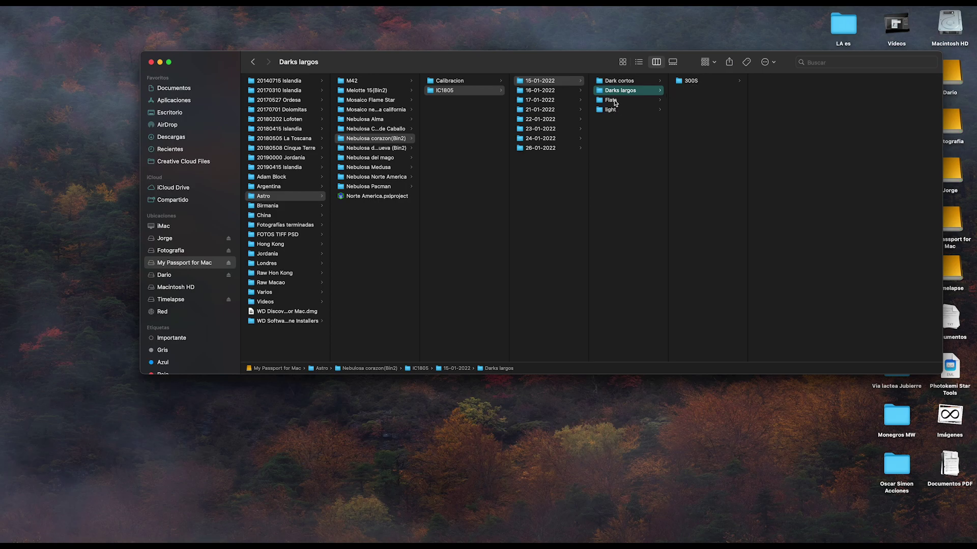
pyautogui.click(617, 82)
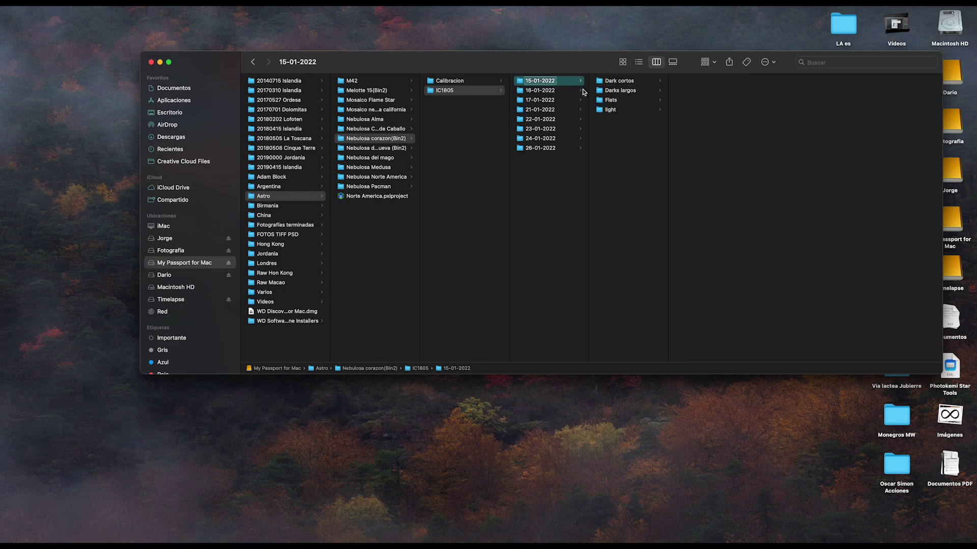
pyautogui.click(549, 167)
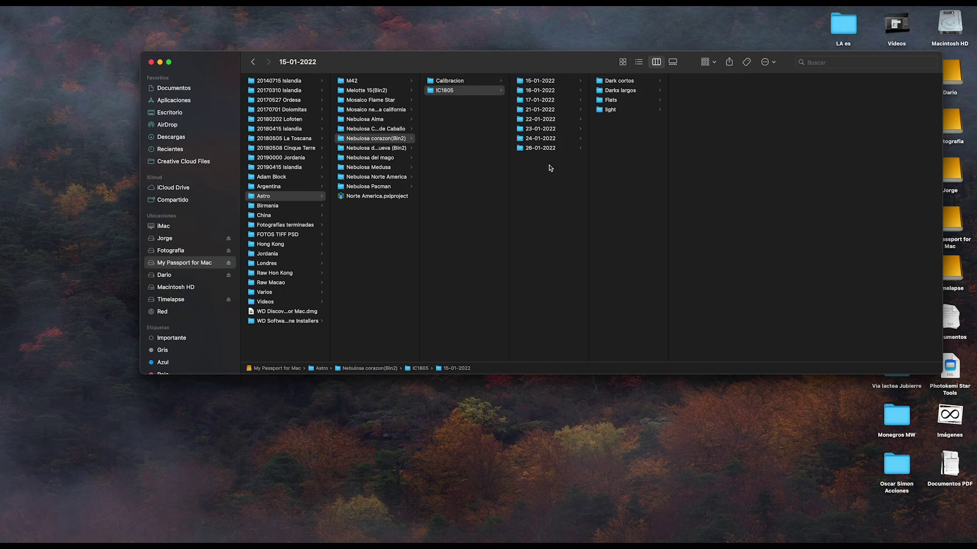
pyautogui.click(551, 82)
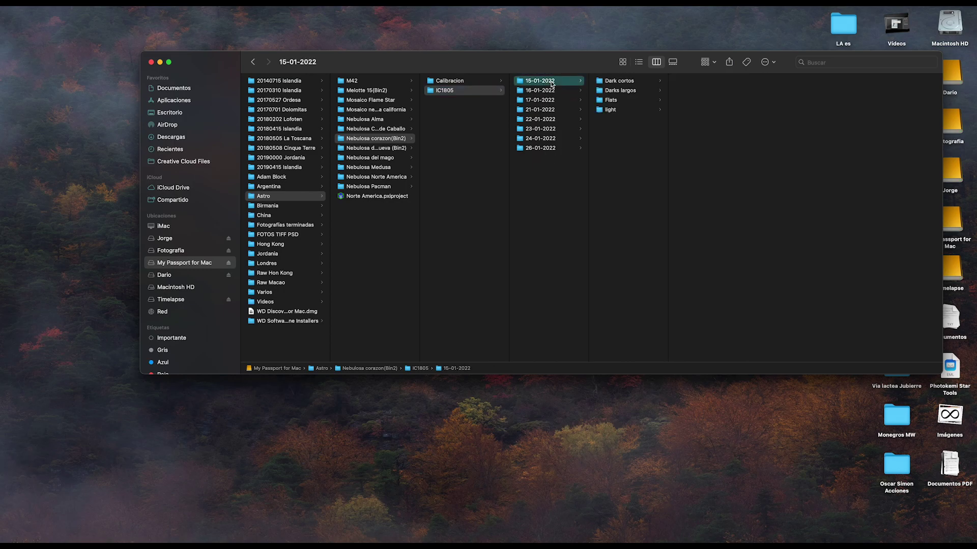
pyautogui.click(610, 111)
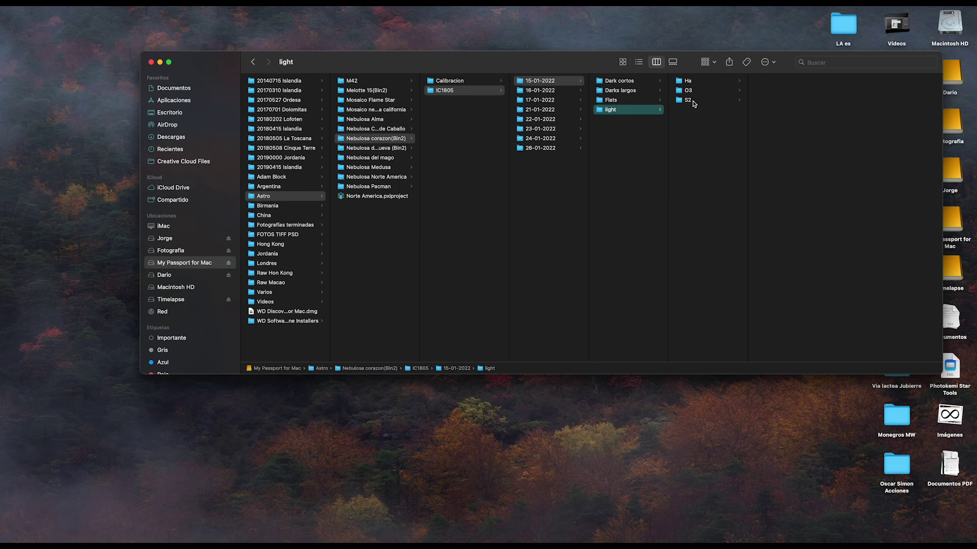
pyautogui.click(548, 82)
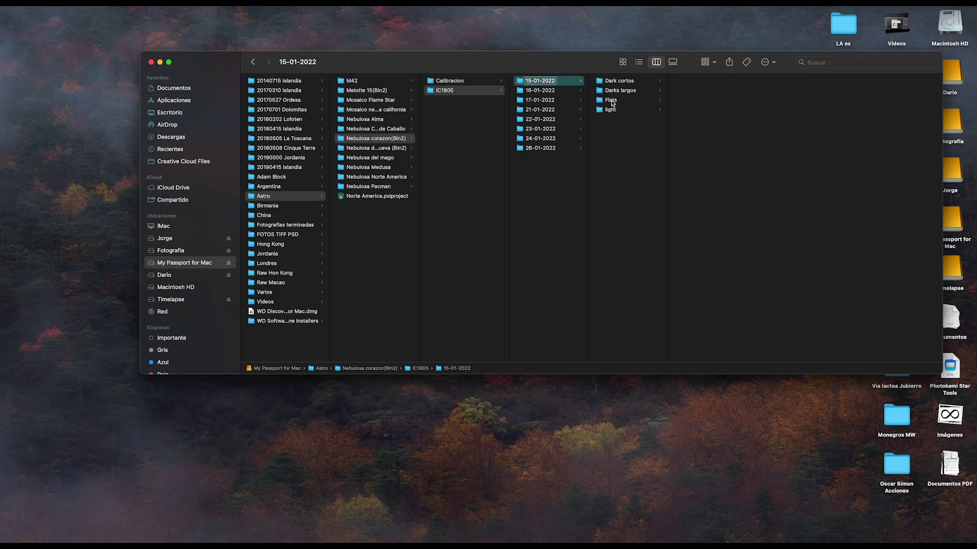
pyautogui.click(553, 184)
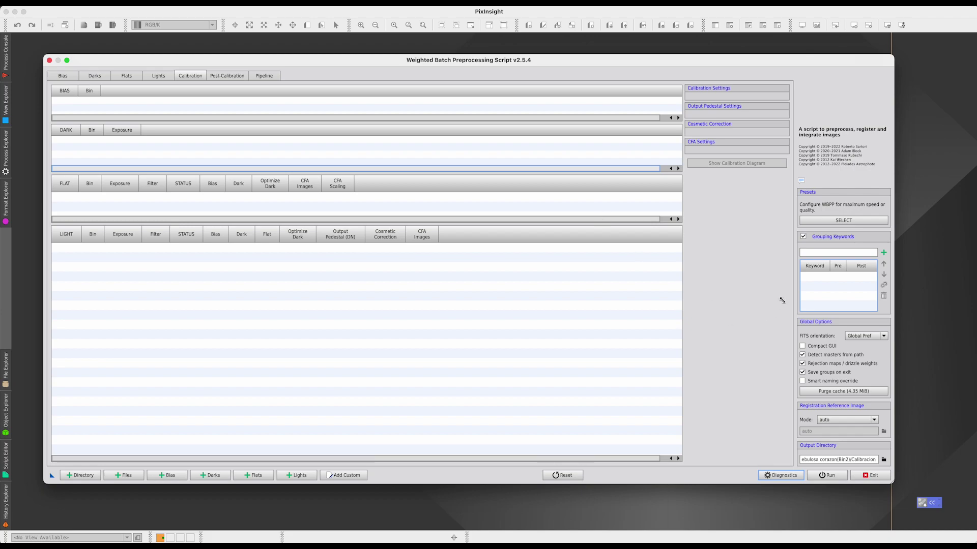
# Check in Finder how the 15-01-2022 session's Dark cortos 7.1S and light Ha files are organised before defining grouping keywords.
pyautogui.click(826, 254)
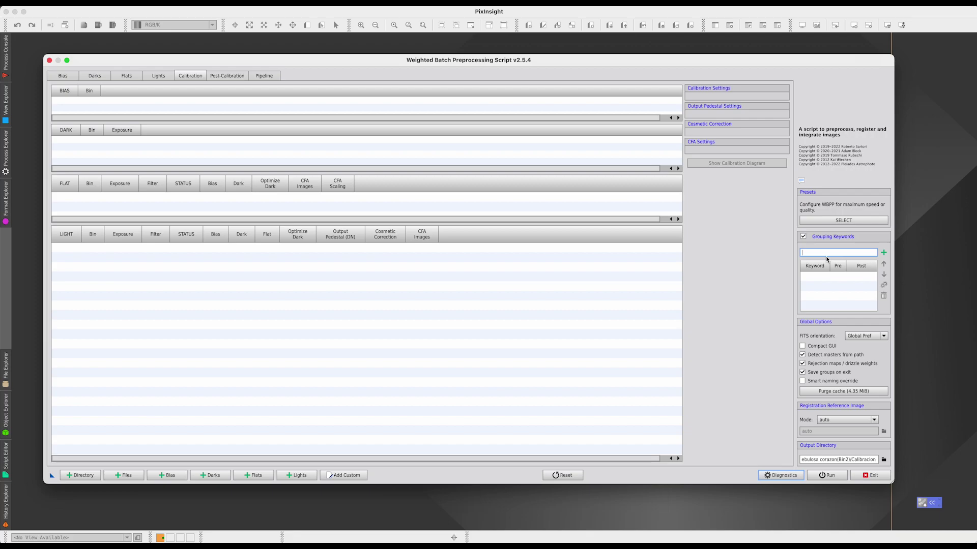
pyautogui.hotkey('ctrl', 'Right')
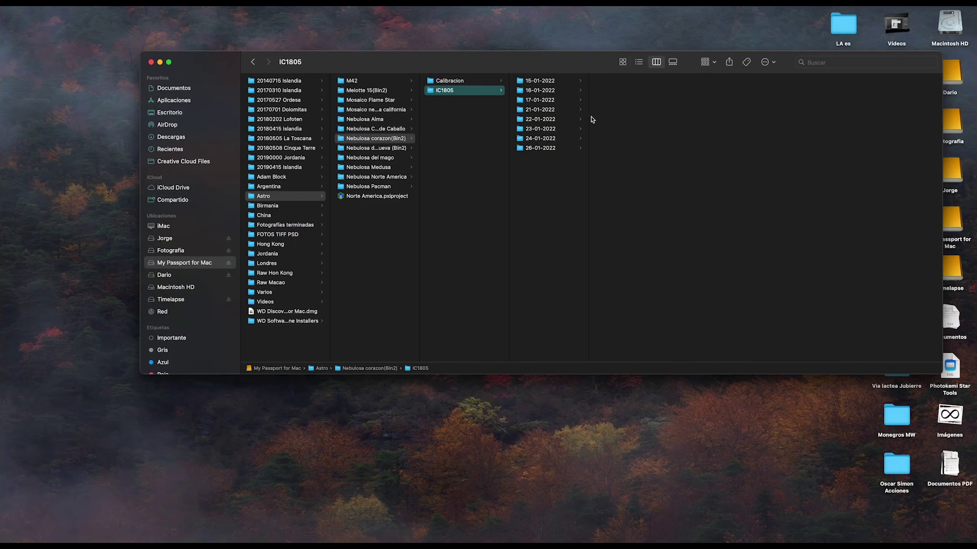
pyautogui.click(542, 83)
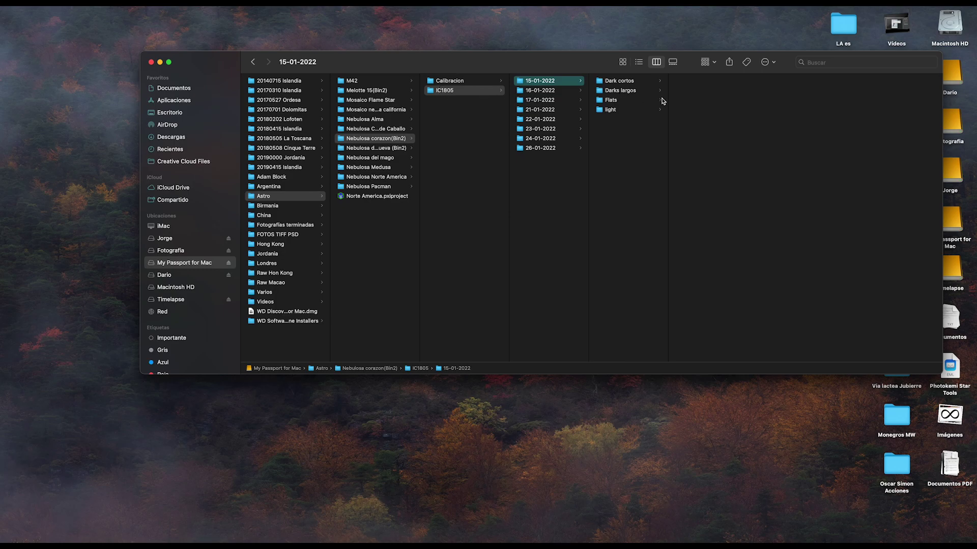
pyautogui.moveTo(666, 100)
pyautogui.mouseDown()
pyautogui.moveTo(744, 101)
pyautogui.moveTo(674, 101)
pyautogui.mouseUp()
pyautogui.click(620, 84)
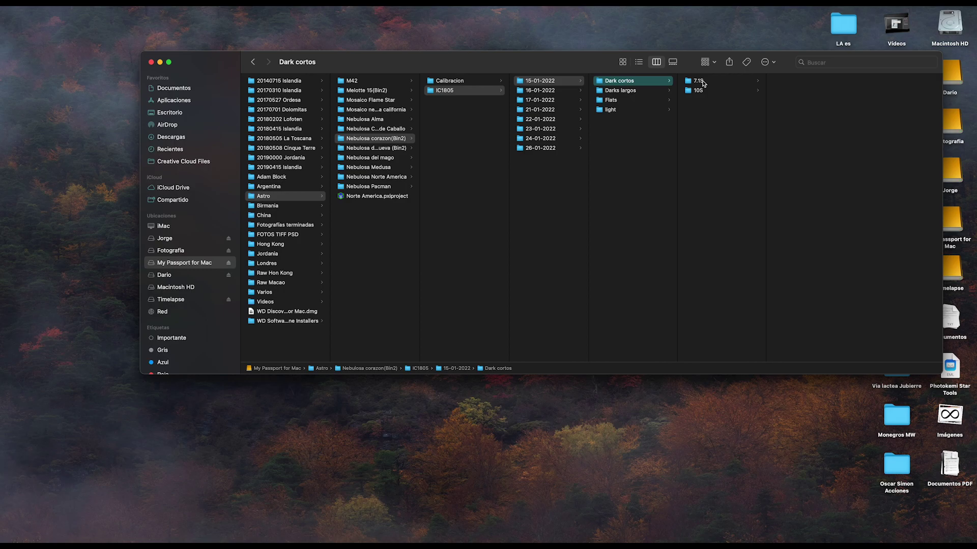
pyautogui.click(701, 82)
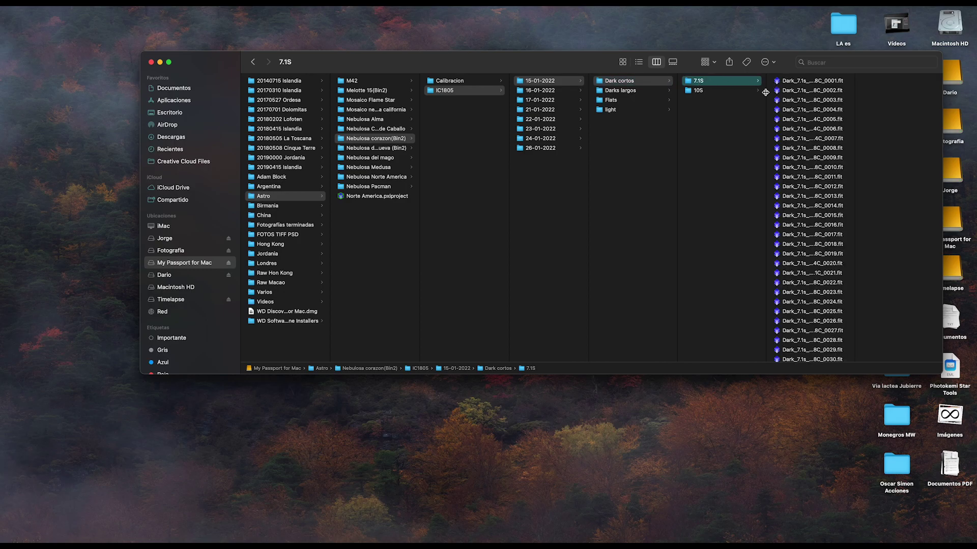
pyautogui.click(613, 110)
pyautogui.click(702, 82)
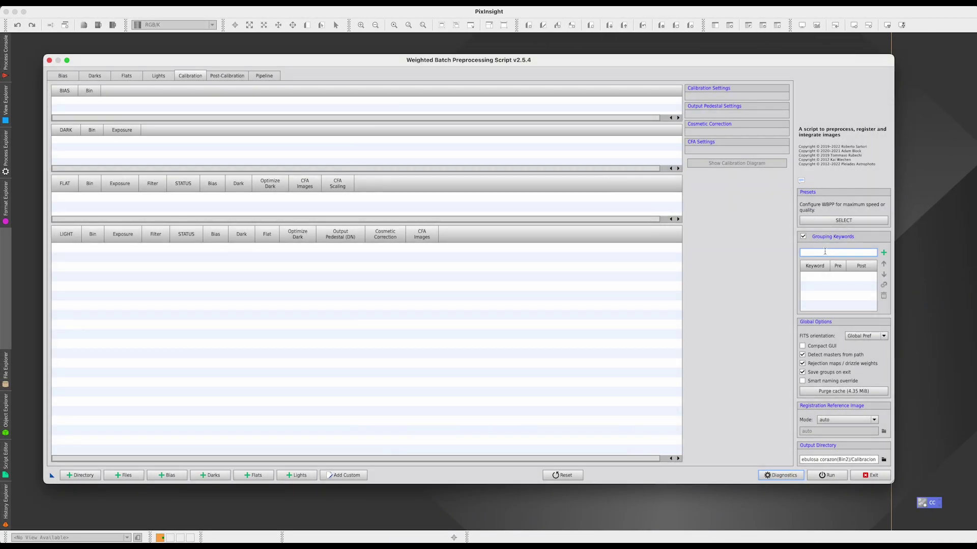
# Add the grouping keywords 15-01, 16-01, 17-01 and 21-01 to the preprocessing script in PixInsight.
pyautogui.write('15-01')
pyautogui.click(884, 253)
pyautogui.click(814, 276)
pyautogui.click(885, 254)
pyautogui.write('17')
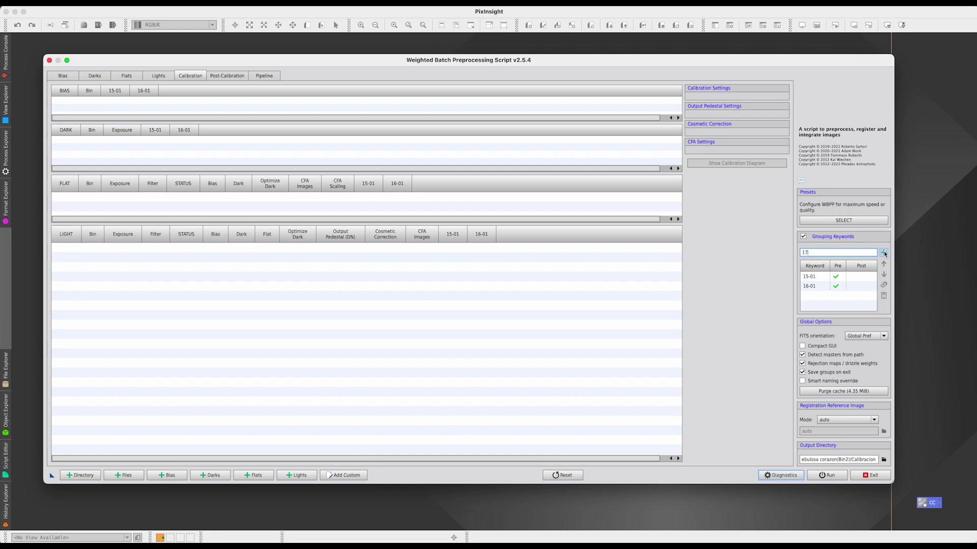
pyautogui.write('-01')
pyautogui.click(883, 251)
pyautogui.click(883, 253)
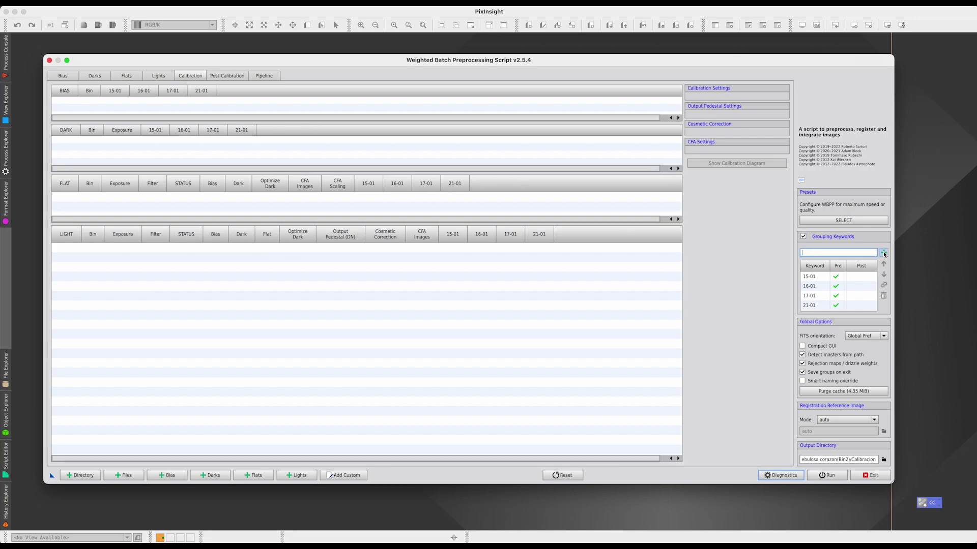
# Add the remaining session dates 22-01, 23-01, 24-01 and 26-01 as grouping keywords.
pyautogui.write('22-01')
pyautogui.click(883, 252)
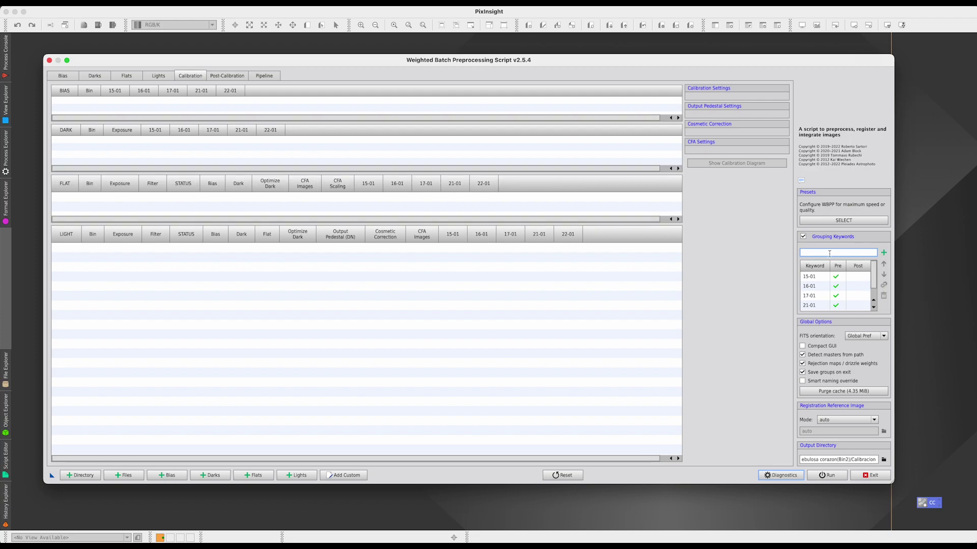
pyautogui.scroll(-1, 827, 280)
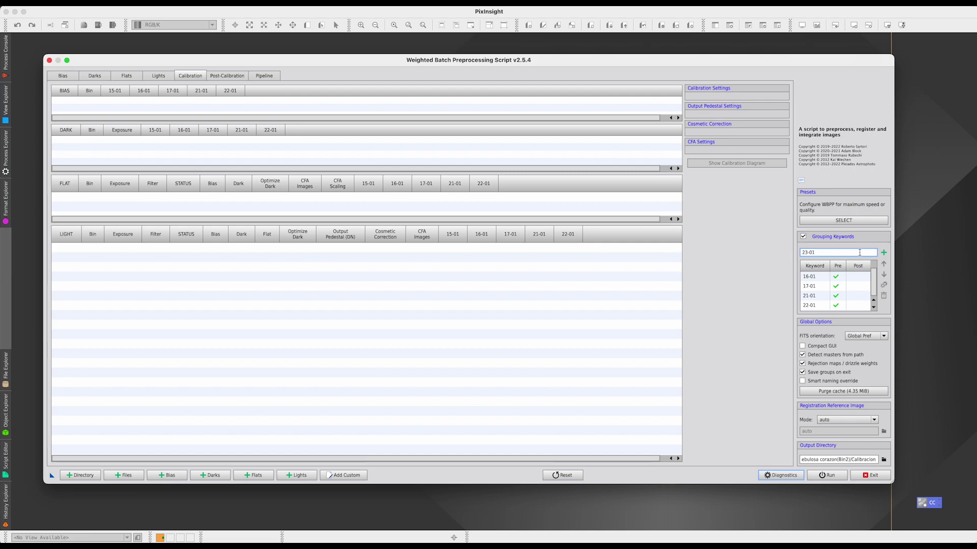
pyautogui.click(885, 253)
pyautogui.scroll(-1, 828, 262)
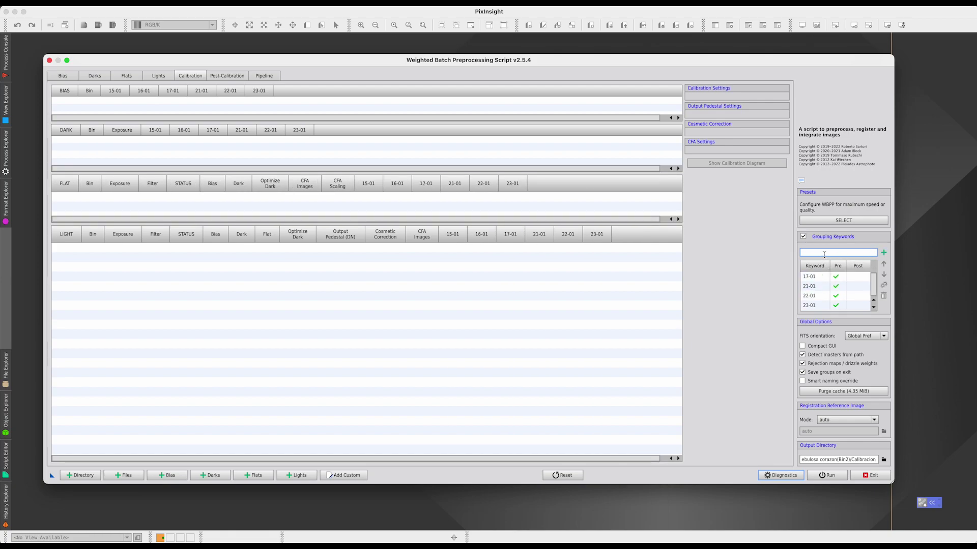
pyautogui.click(884, 255)
pyautogui.click(883, 252)
pyautogui.click(816, 296)
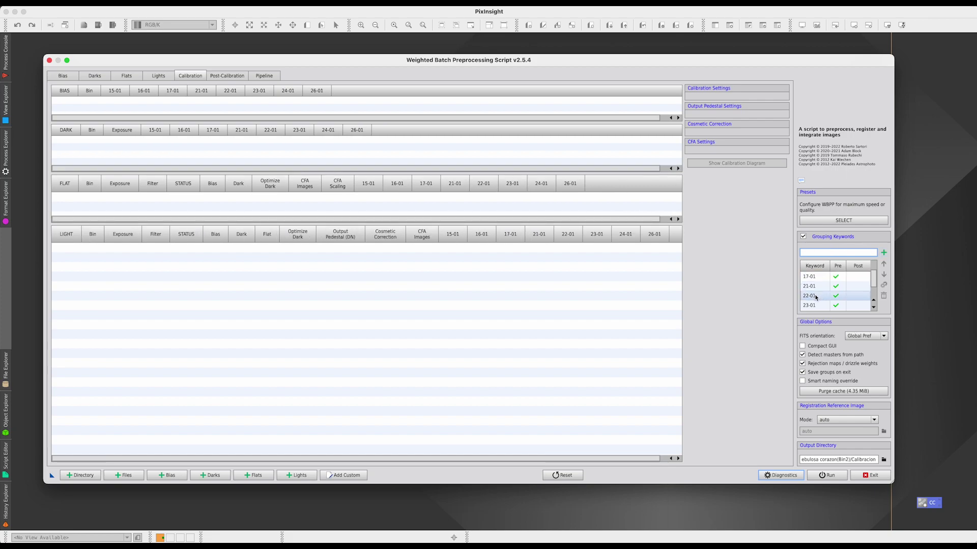
pyautogui.scroll(2, 817, 293)
# Load all calibration and light frames by adding the IC1805 directory from the Nebulosa corazon(Bin2) folder.
pyautogui.click(83, 477)
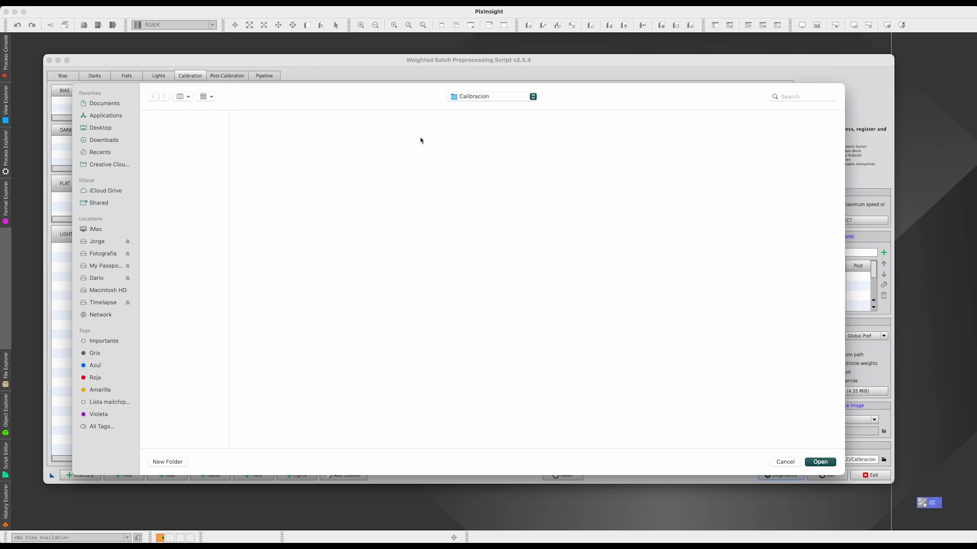
pyautogui.click(474, 96)
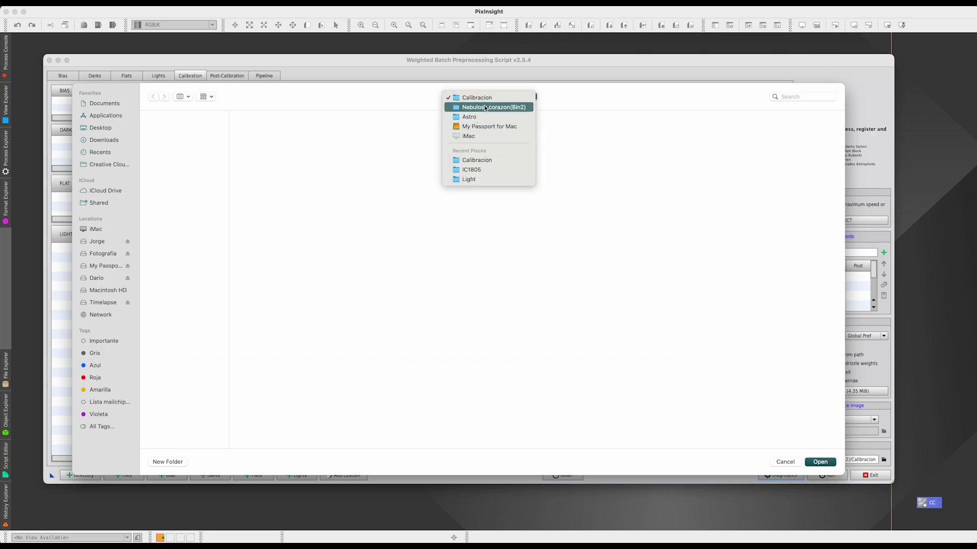
pyautogui.click(485, 108)
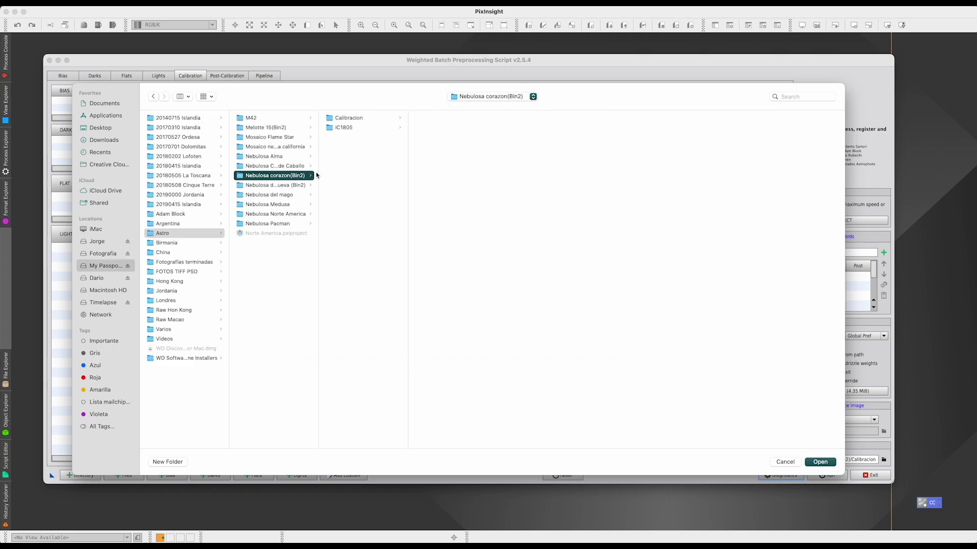
pyautogui.click(351, 128)
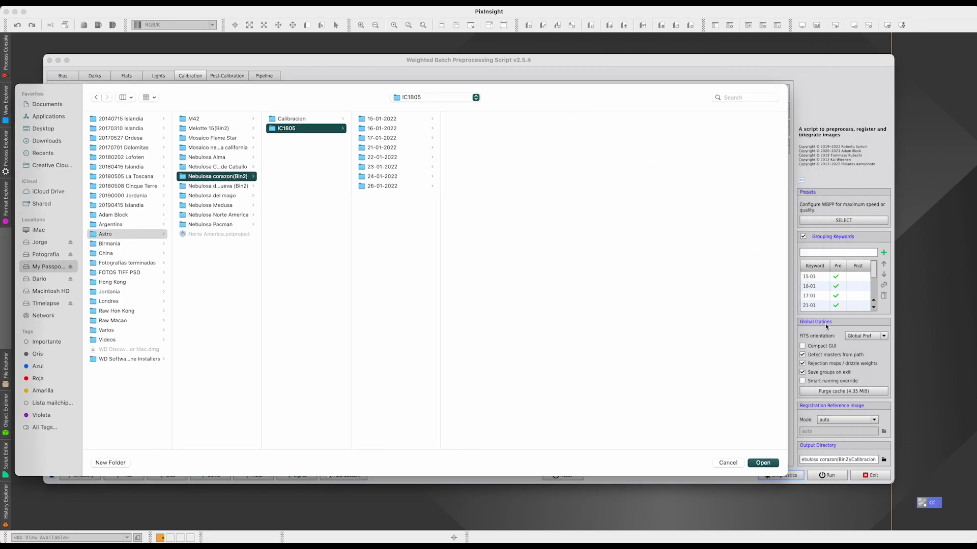
pyautogui.click(764, 464)
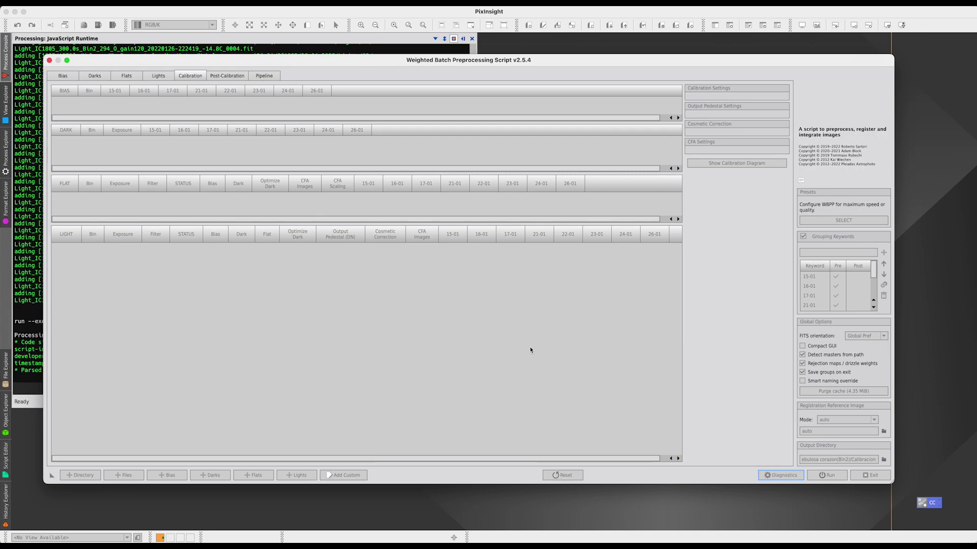
# Review the diagnostic messages about the found dark and flat files, and dismiss them.
pyautogui.moveTo(370, 60); pyautogui.dragTo(425, 59)
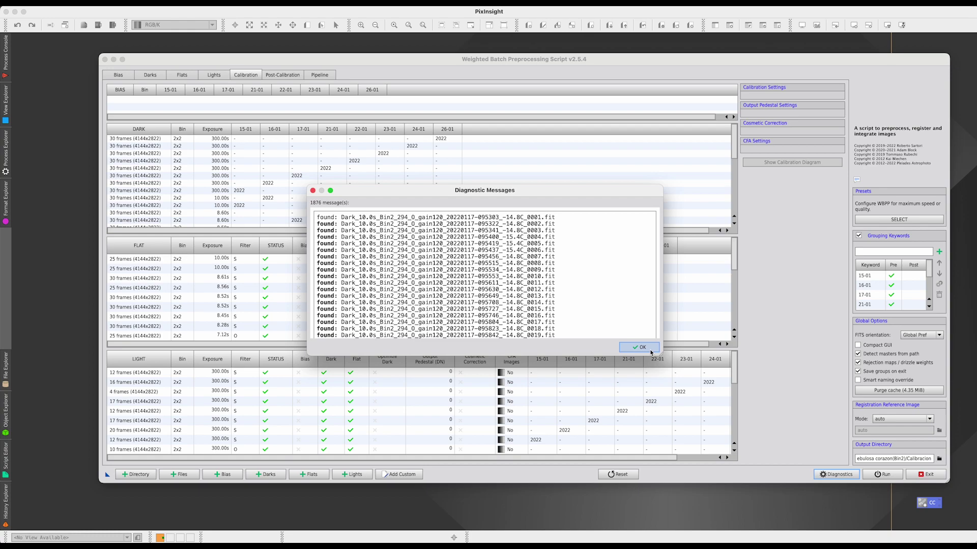
pyautogui.moveTo(512, 191); pyautogui.dragTo(502, 188)
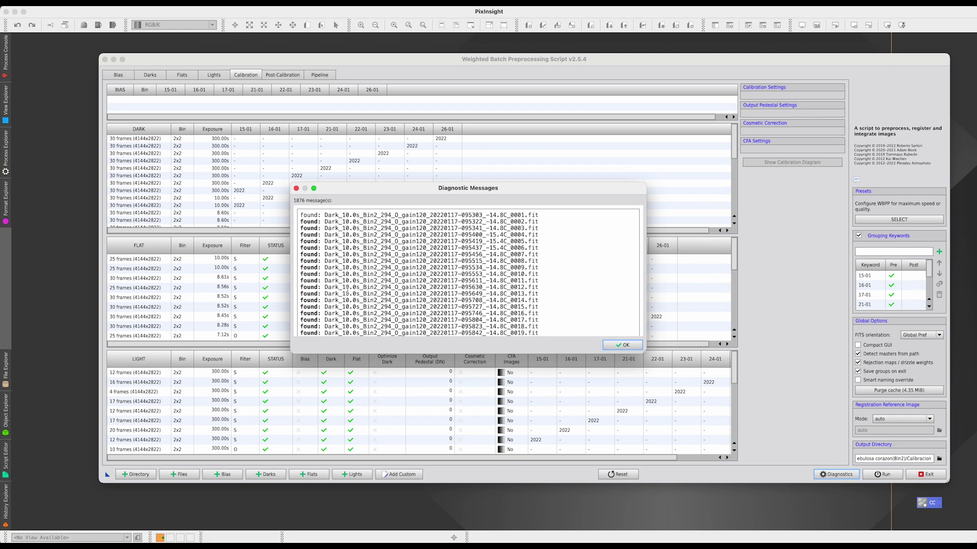
pyautogui.scroll(-20, 347, 291)
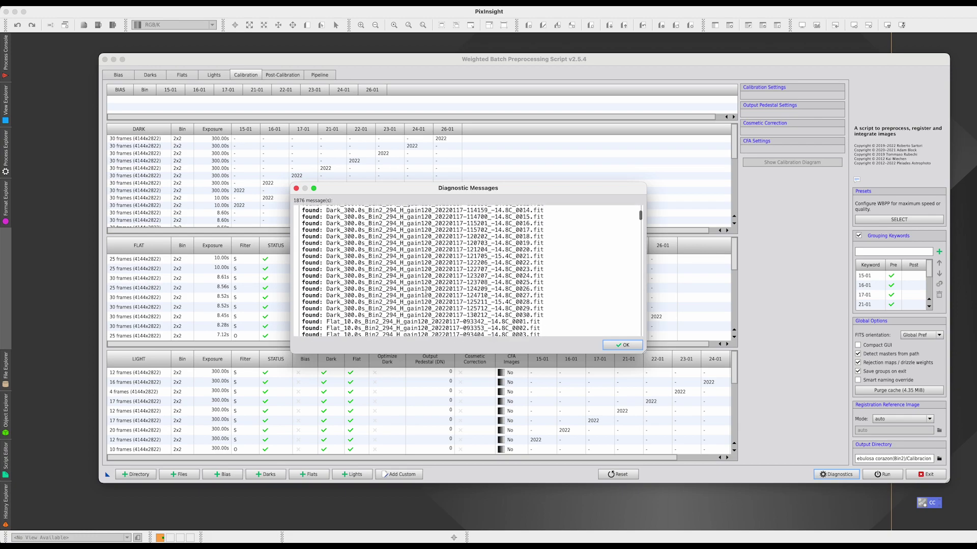
pyautogui.click(623, 345)
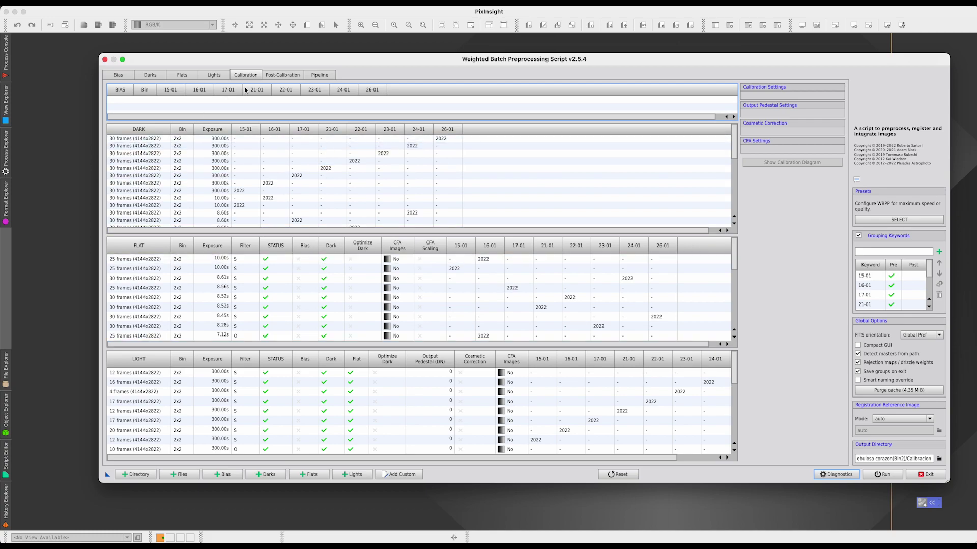
# Reposition and enlarge the script window so the light table shows every session column up to 26-01.
pyautogui.moveTo(261, 59); pyautogui.dragTo(217, 42)
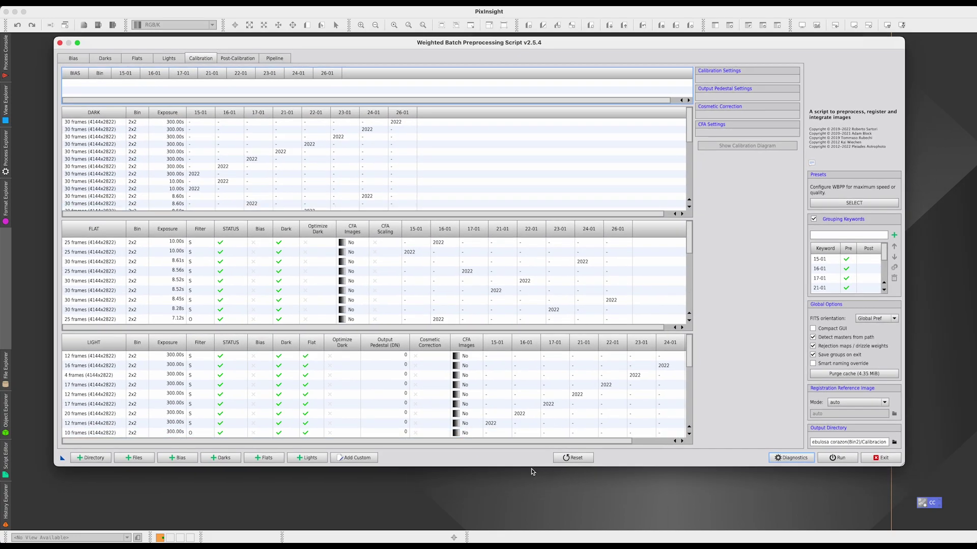
pyautogui.moveTo(530, 467); pyautogui.dragTo(530, 508)
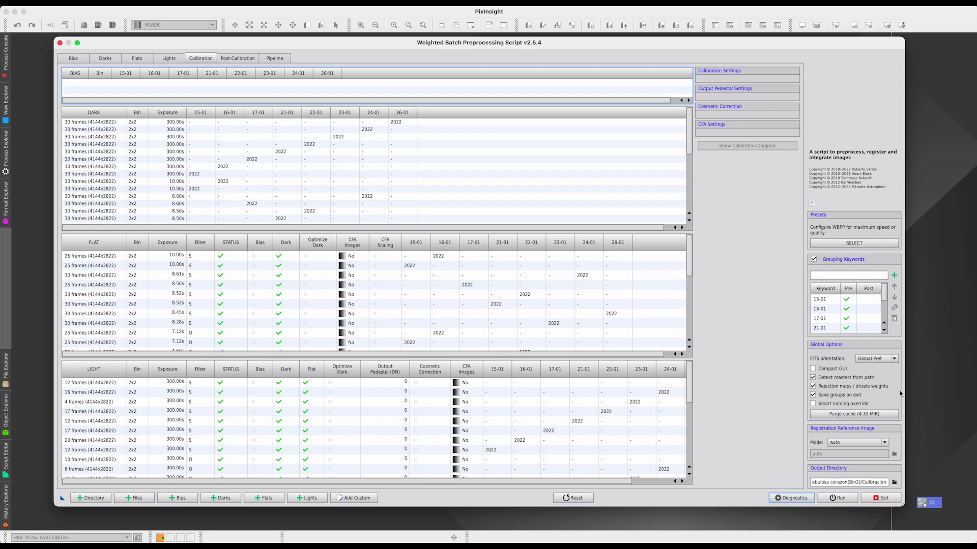
pyautogui.moveTo(905, 390); pyautogui.dragTo(951, 389)
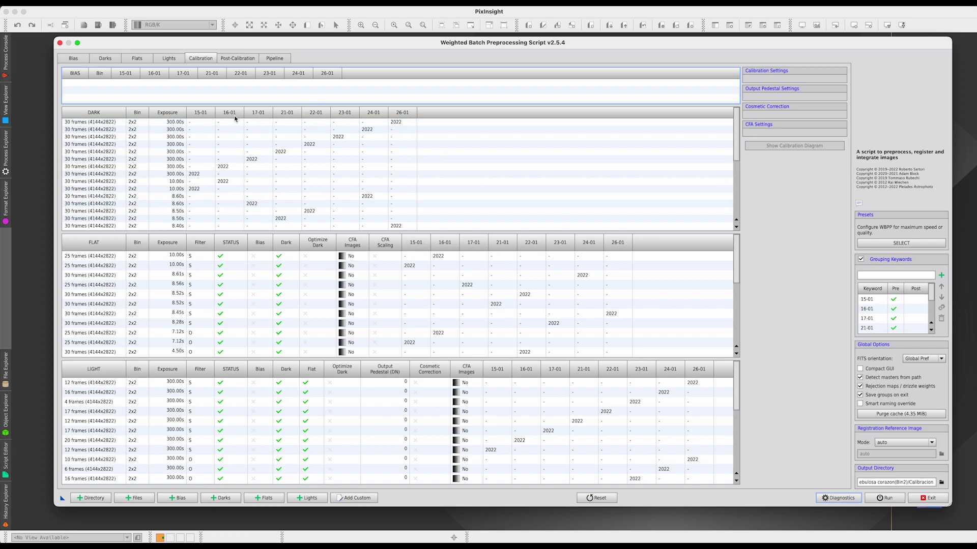
# Examine which darks and flats match the S-filter light groups of sessions 26-01, 24-01 and 23-01.
pyautogui.click(305, 122)
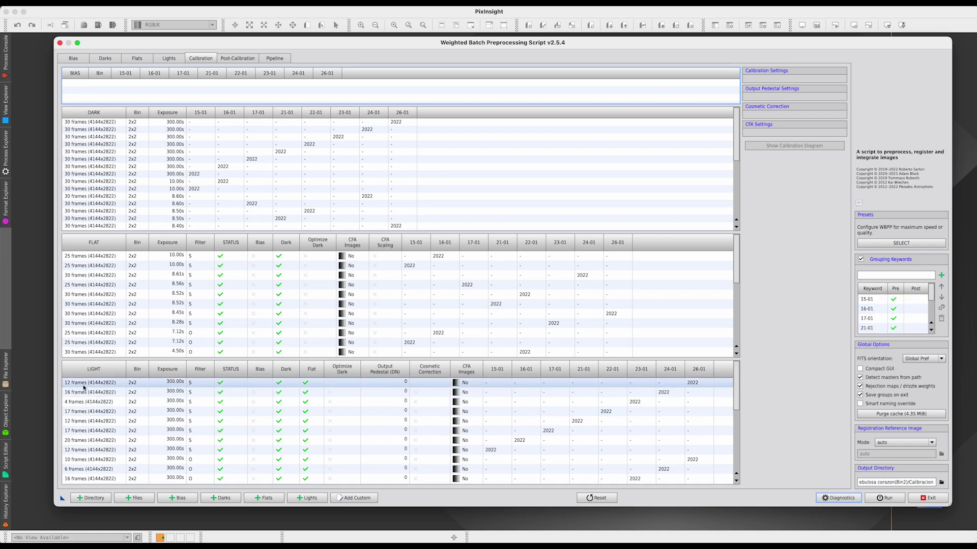
pyautogui.click(159, 385)
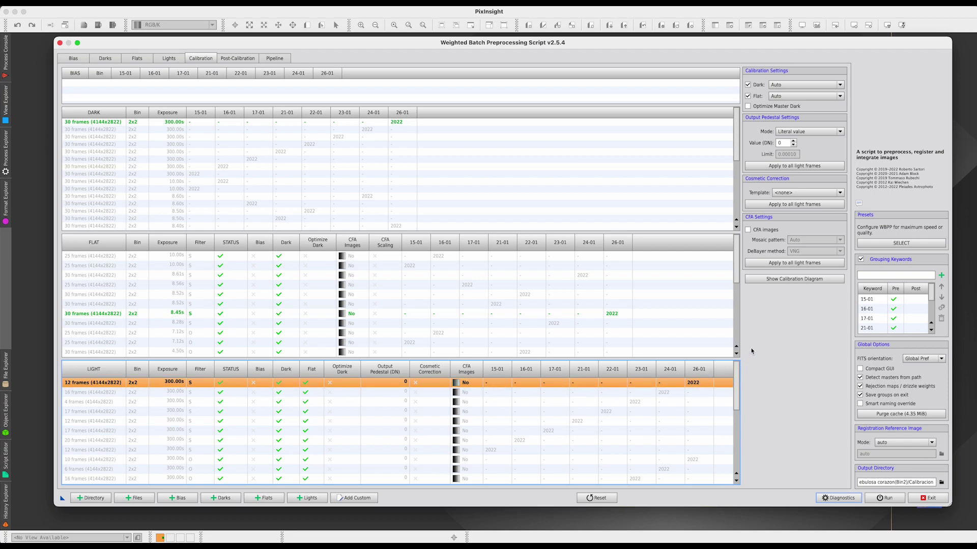
pyautogui.scroll(-2, 871, 313)
pyautogui.click(871, 328)
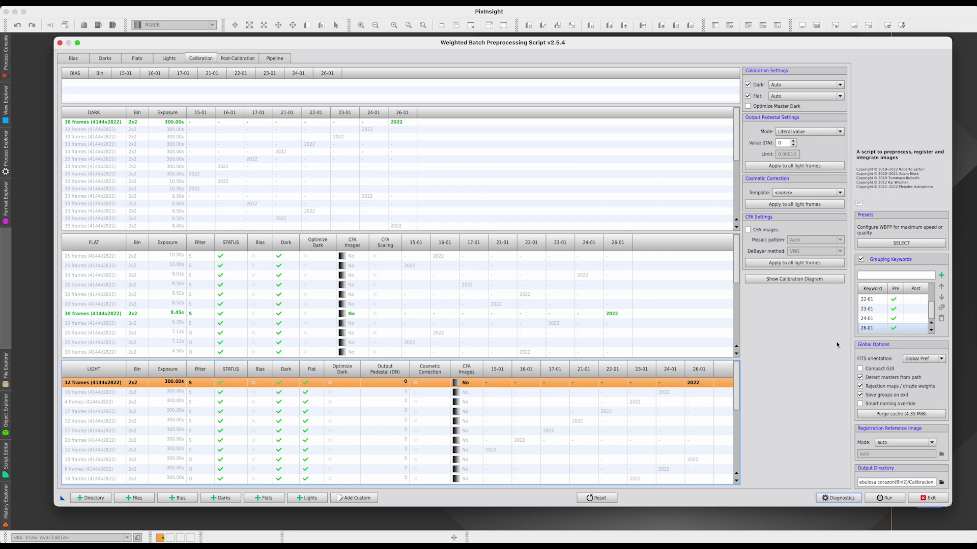
pyautogui.scroll(-3, 692, 385)
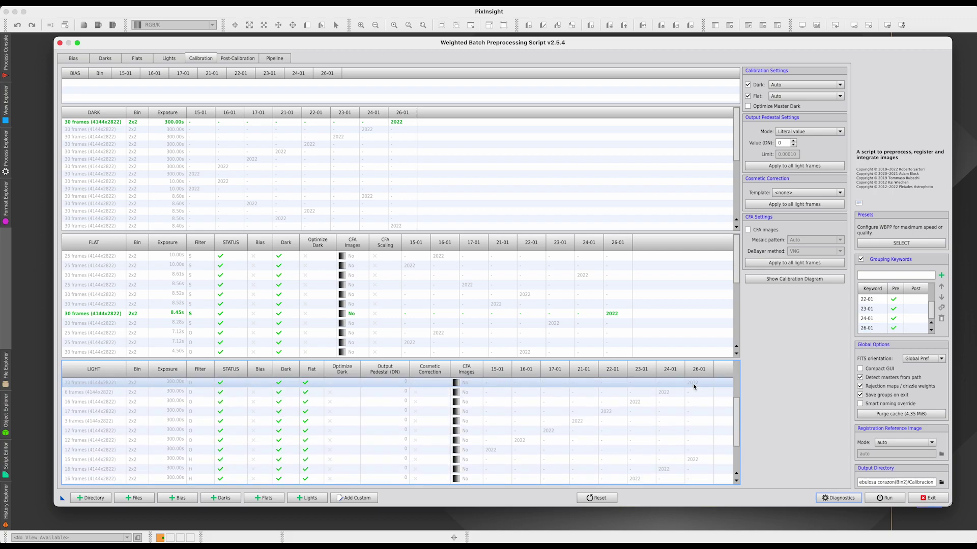
pyautogui.scroll(3, 694, 386)
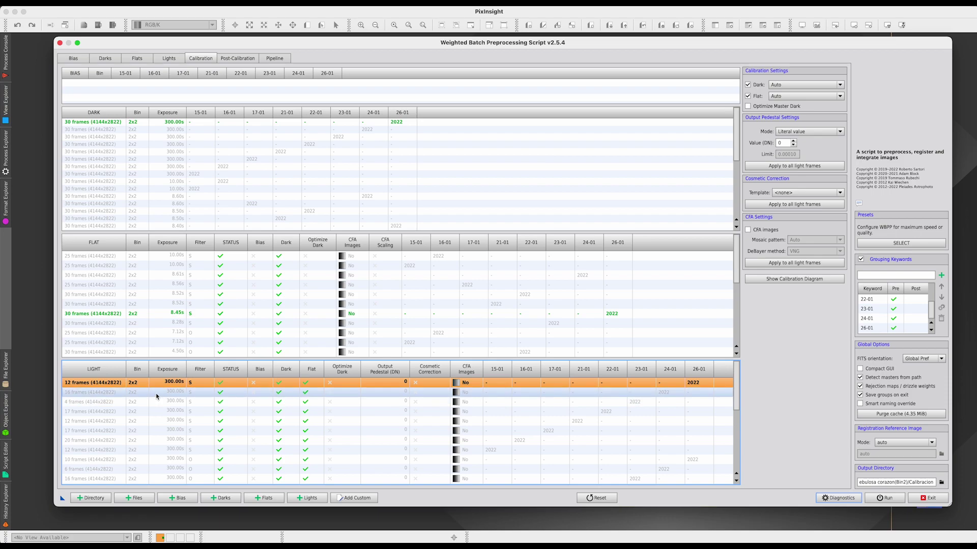
pyautogui.click(184, 393)
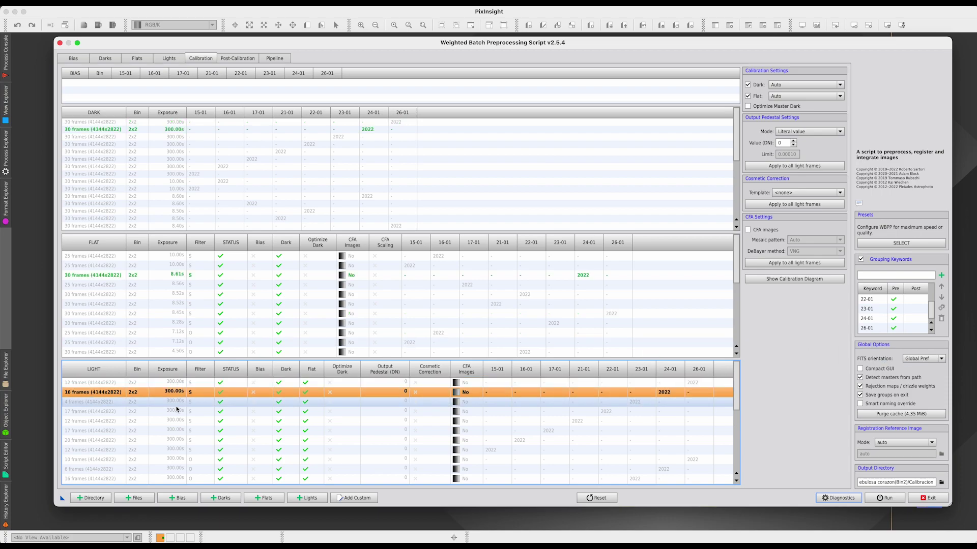
pyautogui.click(177, 404)
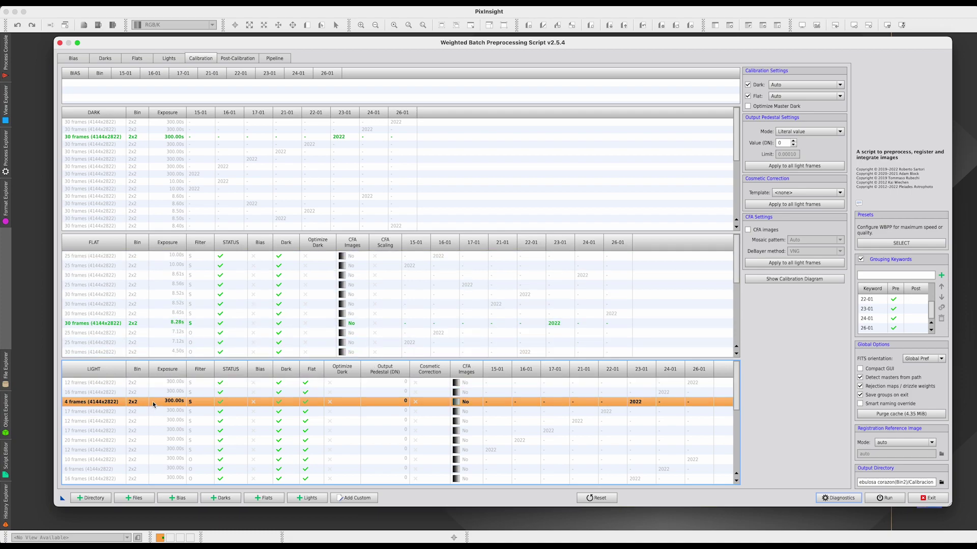
pyautogui.click(113, 384)
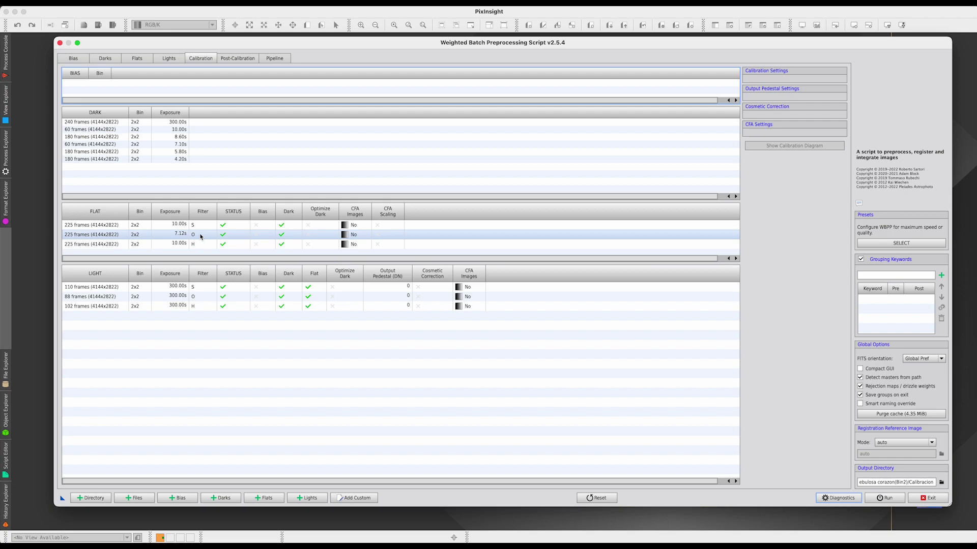
# Add 15-01 as a grouping keyword to the emptied keyword list.
pyautogui.click(881, 274)
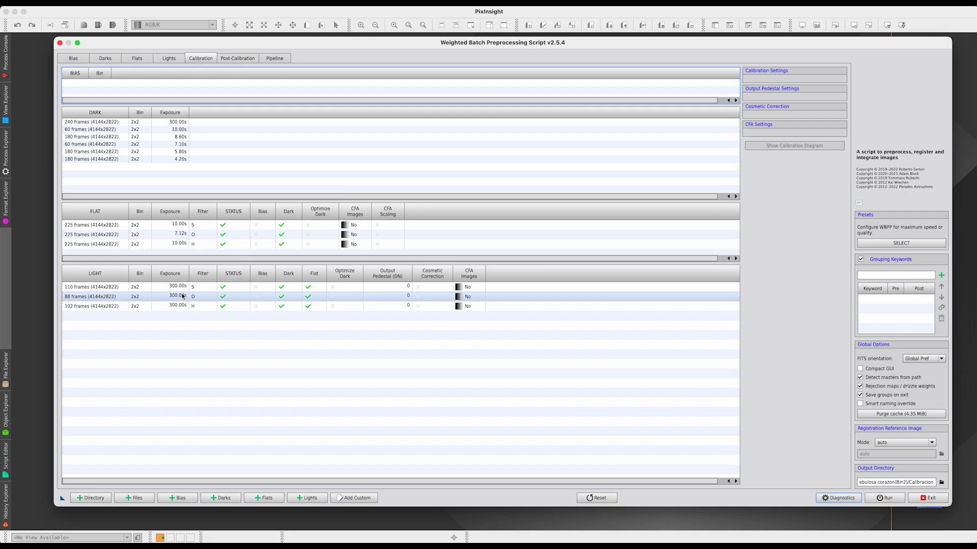
pyautogui.click(883, 275)
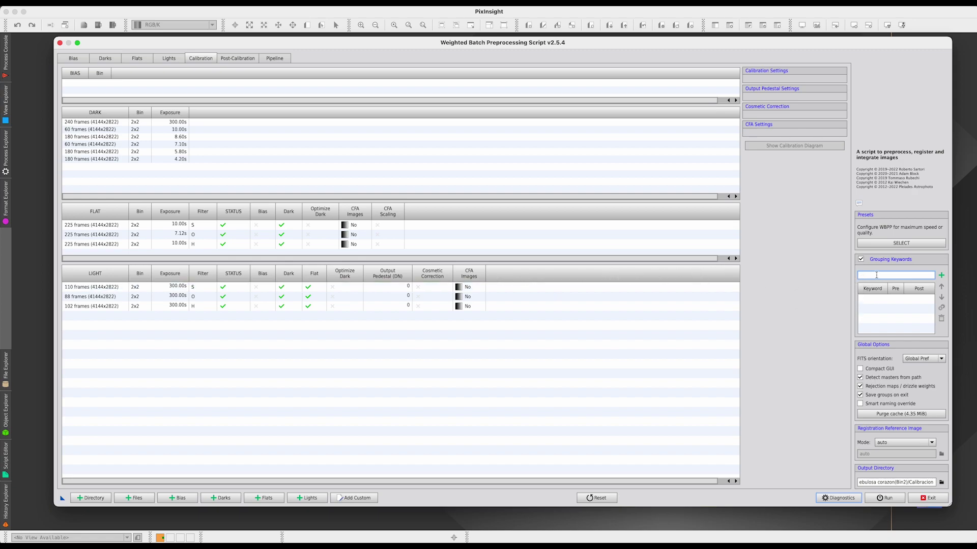
pyautogui.write('15-01')
pyautogui.press('Return')
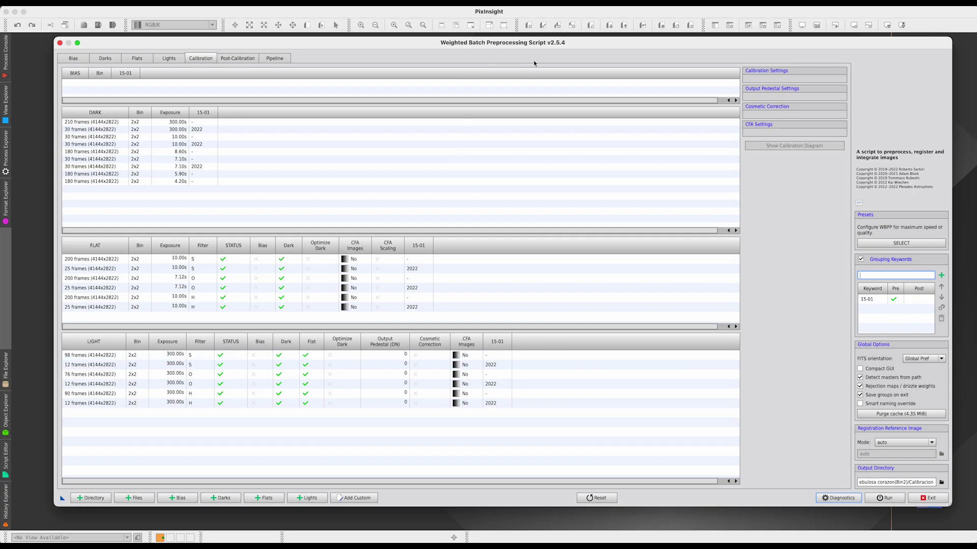
# Look through the full list of session-date grouping keywords from 15-01 to 26-01.
pyautogui.moveTo(572, 46); pyautogui.dragTo(557, 31)
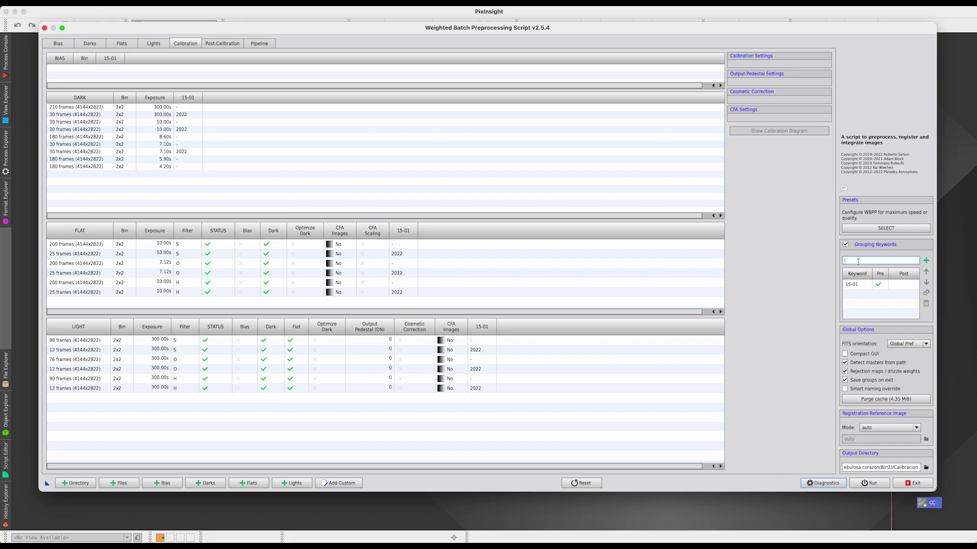
pyautogui.click(858, 286)
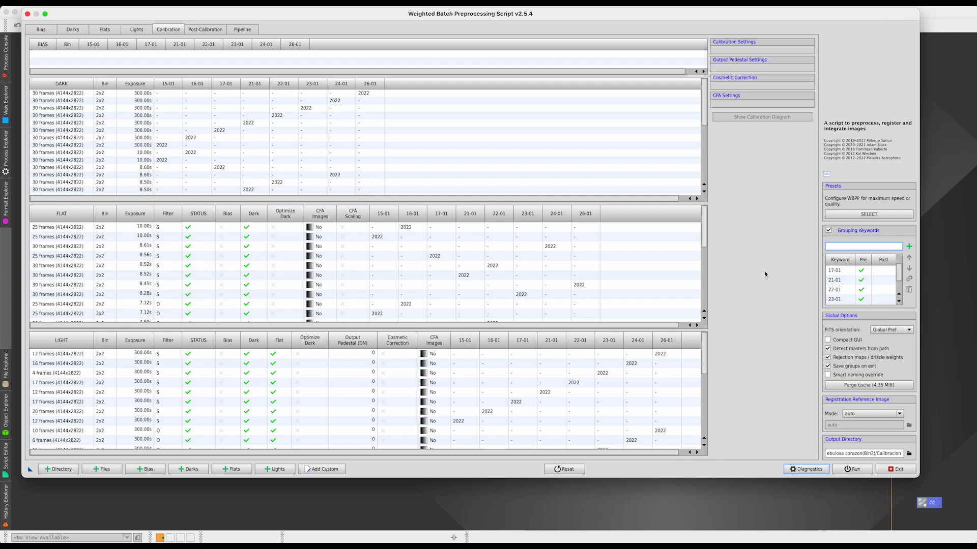
pyautogui.scroll(-1, 840, 281)
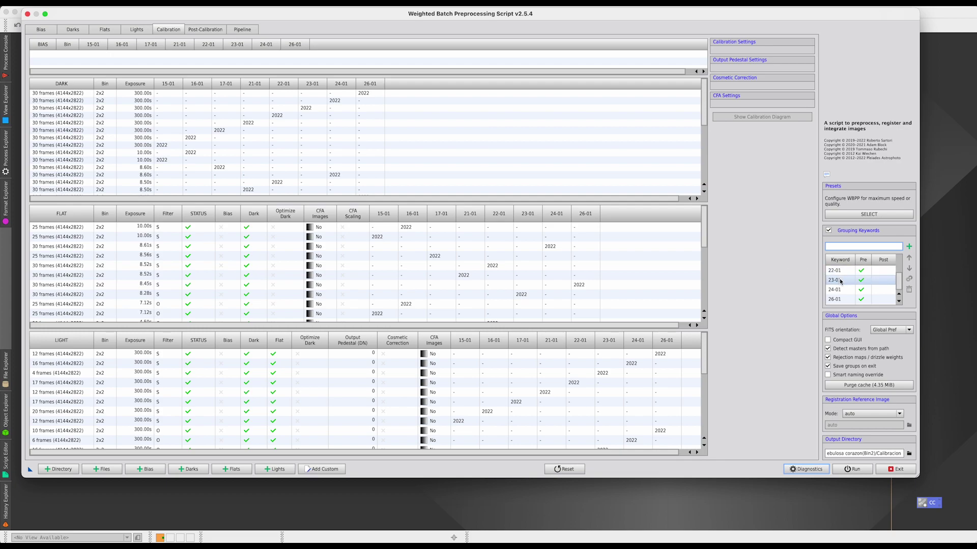
pyautogui.scroll(2, 841, 280)
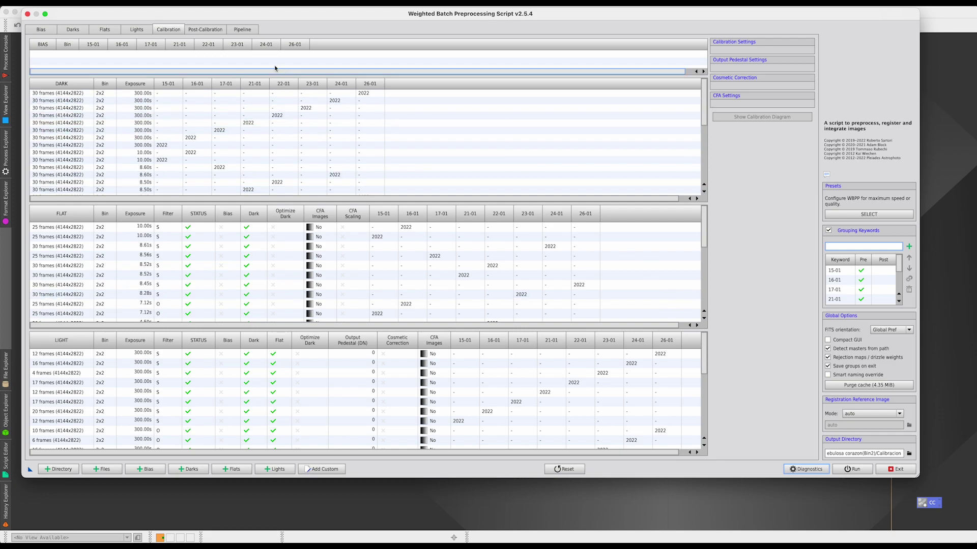
# Inspect the calibration flow diagram of the 12-frame S-filter light group from session 26-01, and close it.
pyautogui.click(75, 354)
pyautogui.click(753, 249)
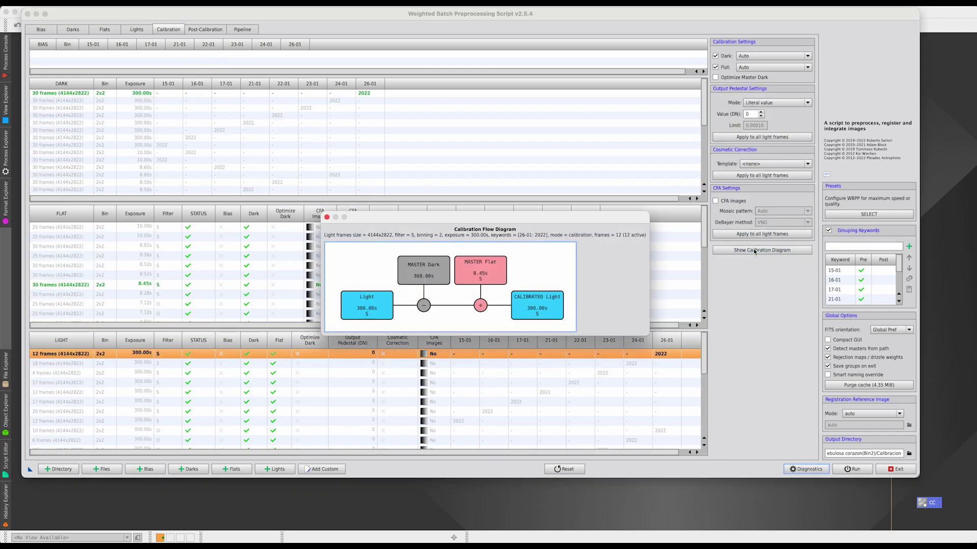
pyautogui.click(327, 217)
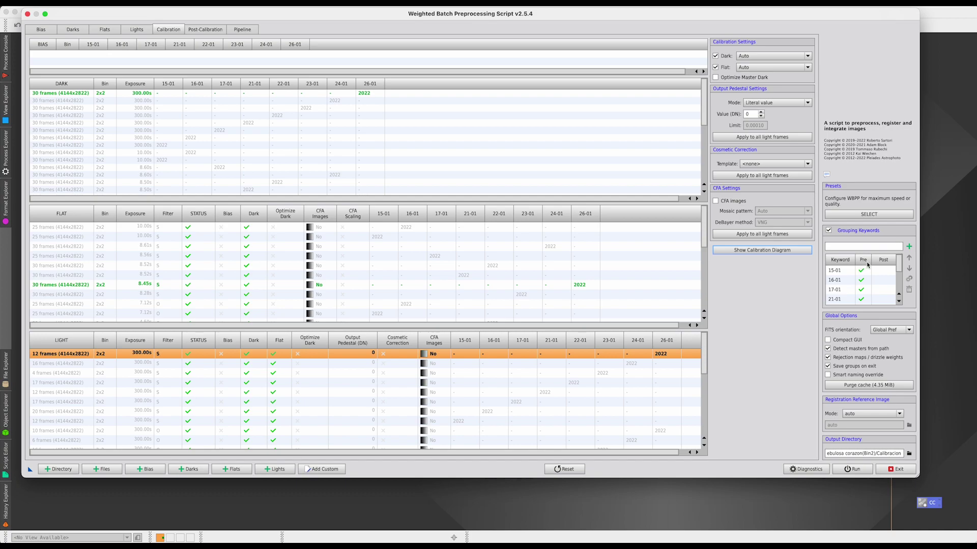
# Switch the 15-01 grouping keyword to apply in both Pre and Post.
pyautogui.click(842, 272)
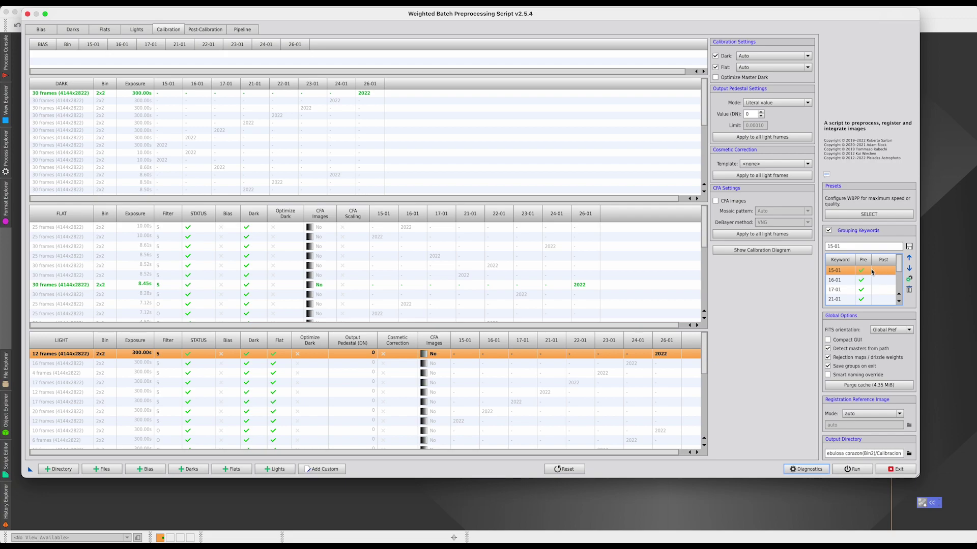
pyautogui.click(909, 279)
pyautogui.click(878, 272)
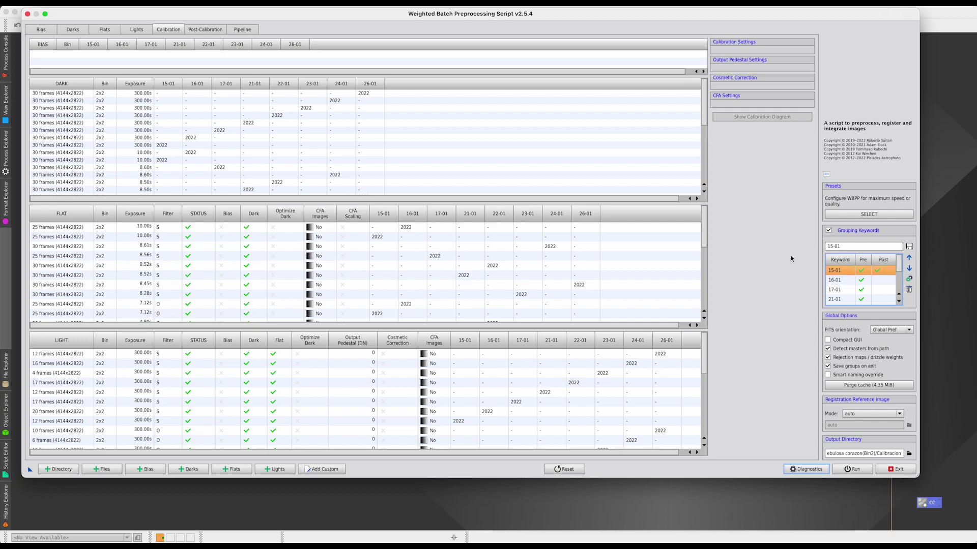
# Compare the light groups in calibration and post-calibration to see how the 15-01 keyword's mode affects the grouping.
pyautogui.click(204, 30)
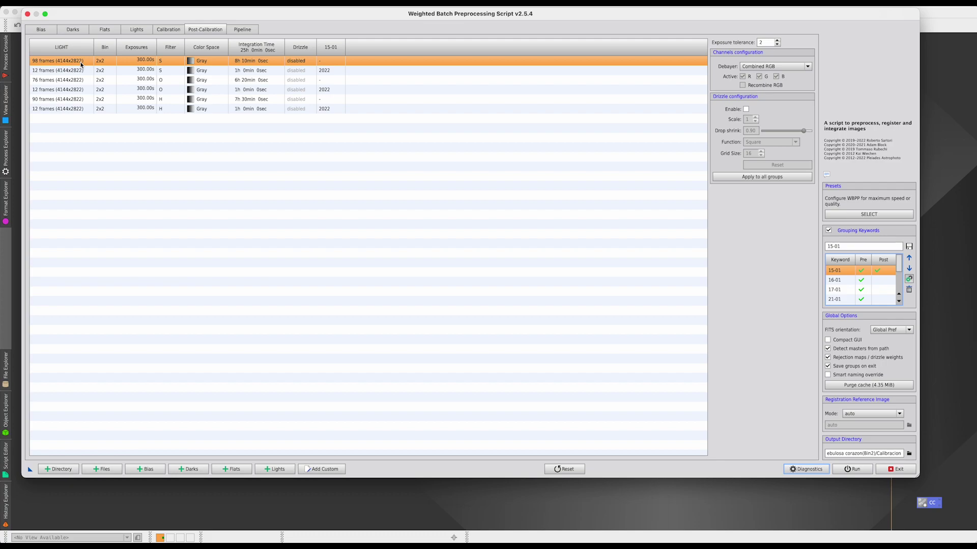
pyautogui.click(169, 30)
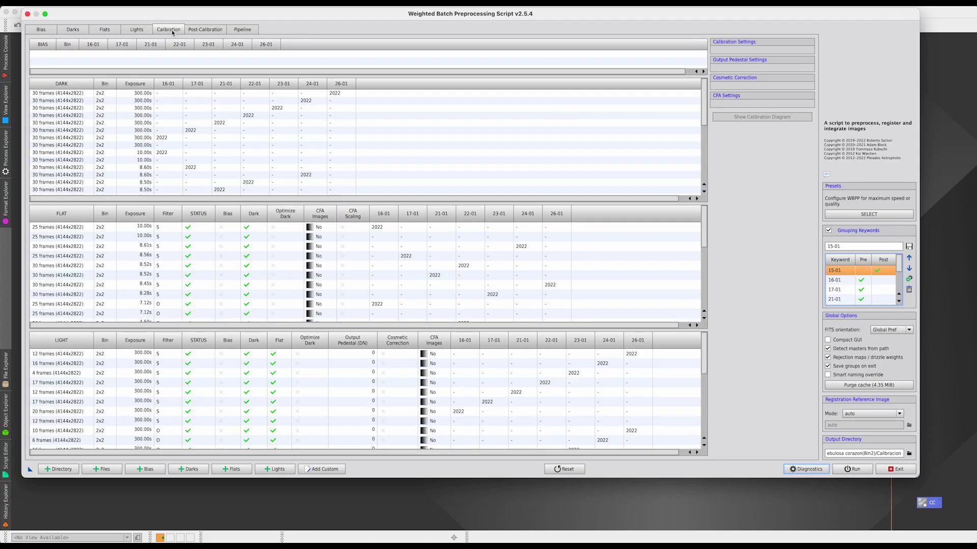
pyautogui.click(212, 32)
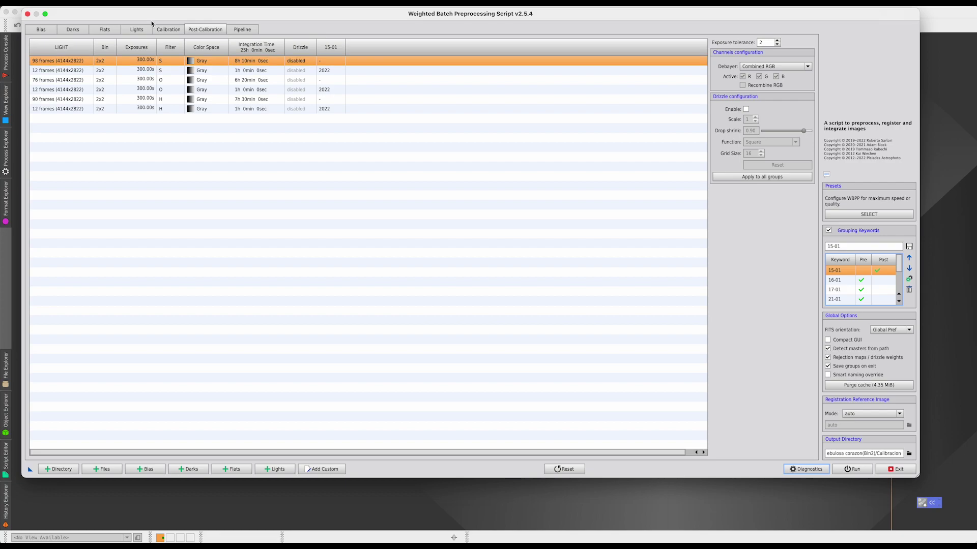
pyautogui.click(168, 30)
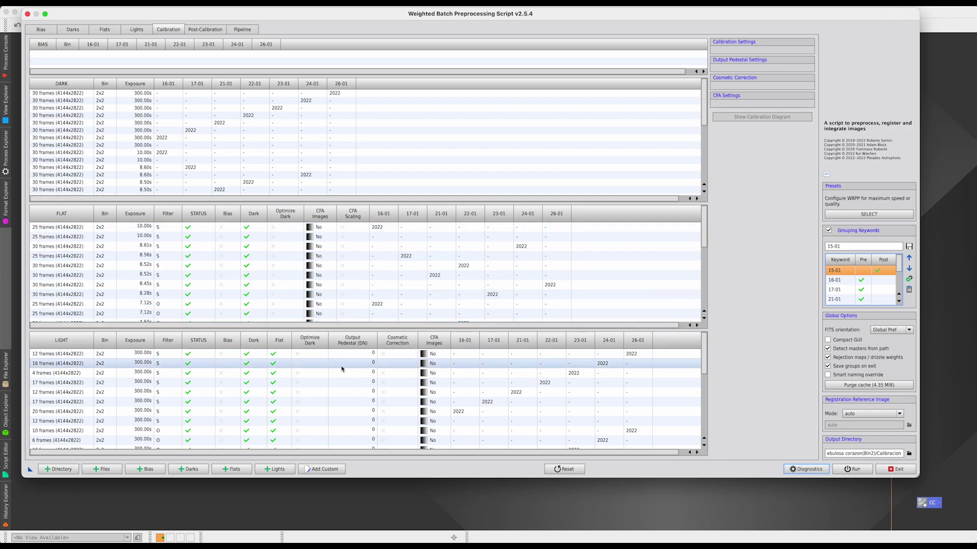
pyautogui.scroll(-5, 392, 398)
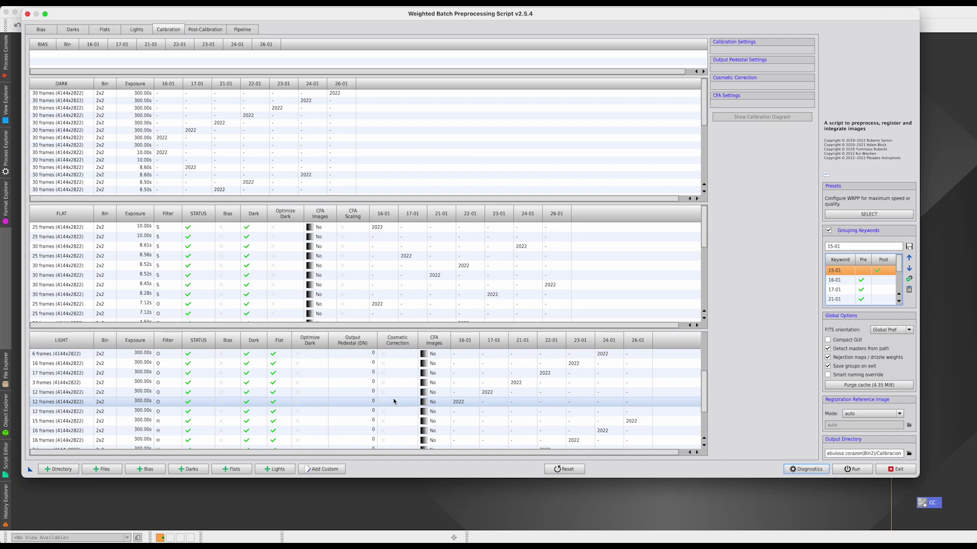
pyautogui.scroll(5, 392, 401)
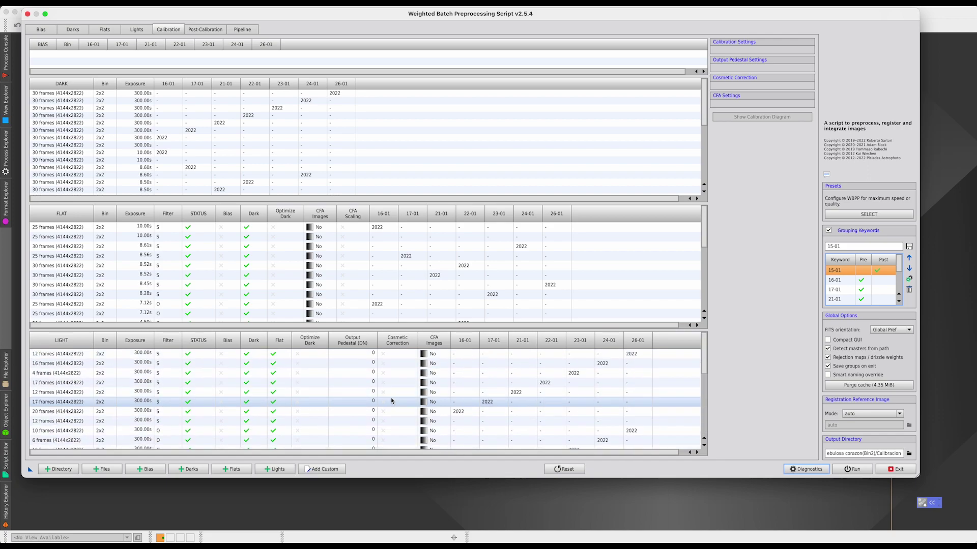
# Cycle the 15-01 keyword back to Pre only and check the post-calibration light groups per filter.
pyautogui.click(909, 280)
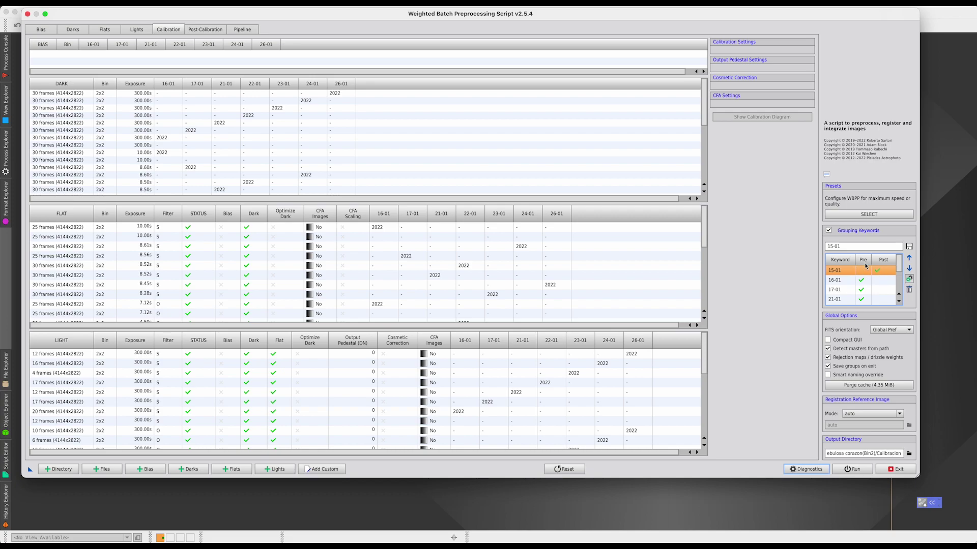
pyautogui.click(891, 270)
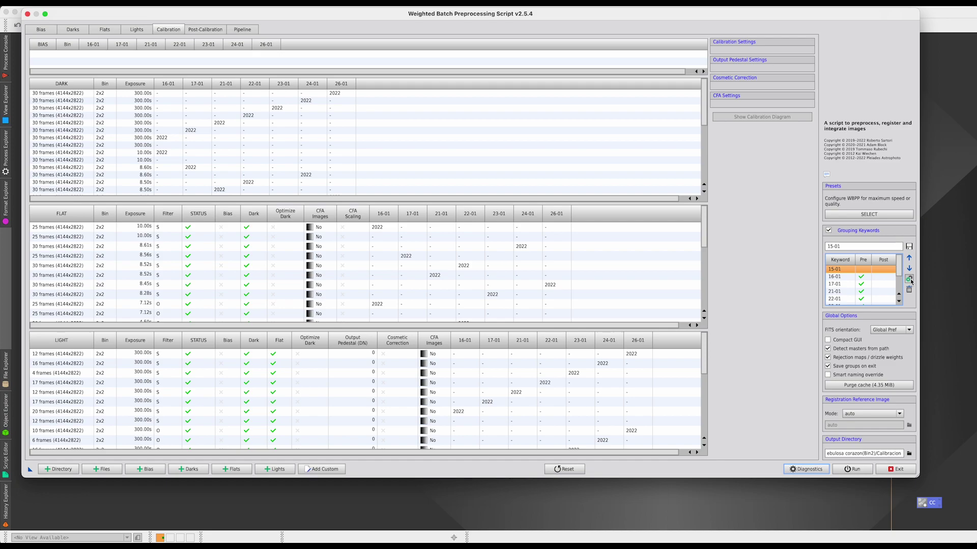
pyautogui.click(909, 280)
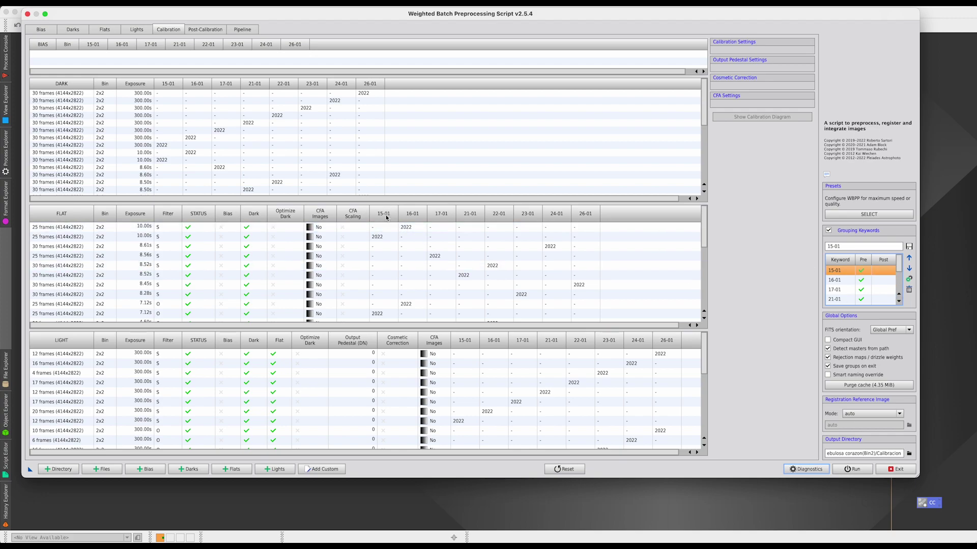
pyautogui.click(205, 29)
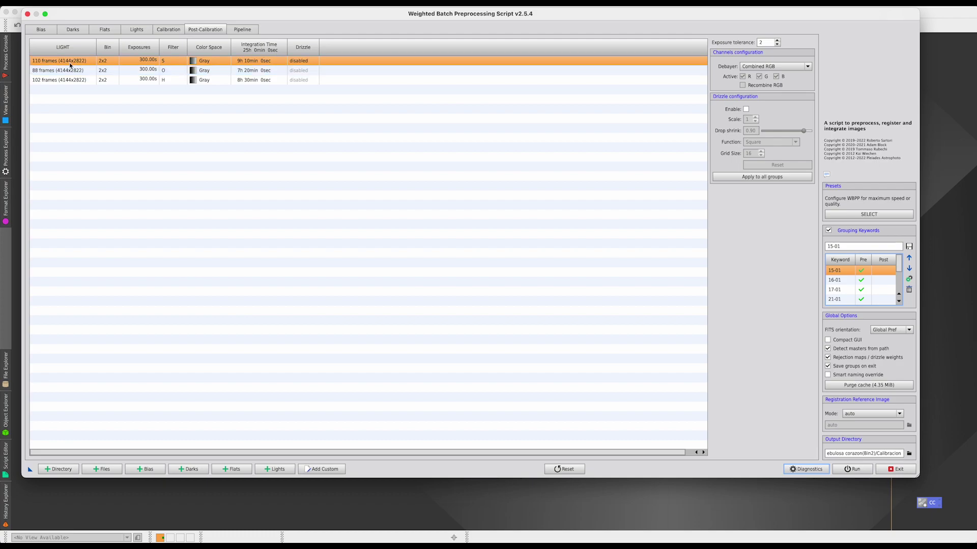
# Disable Image Integration in the light frame settings.
pyautogui.click(136, 30)
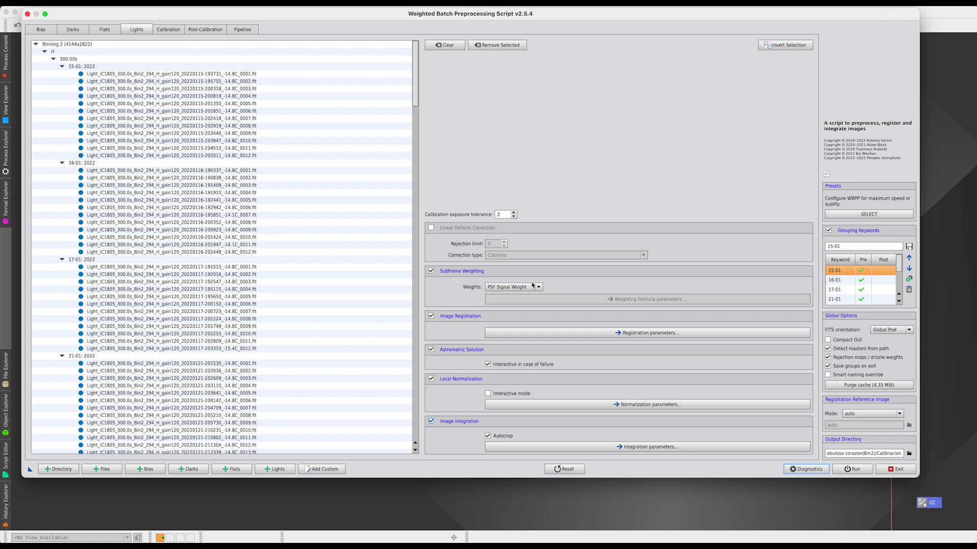
pyautogui.press('space')
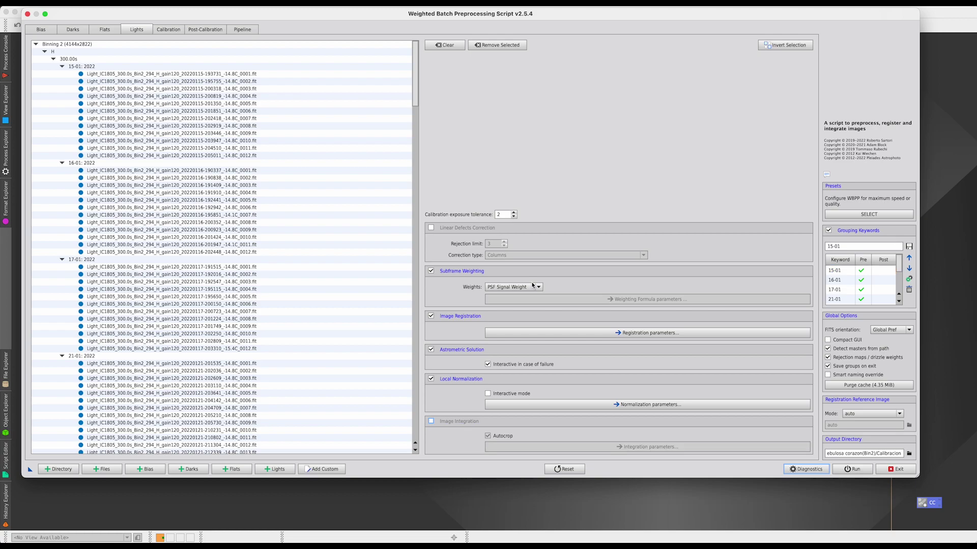